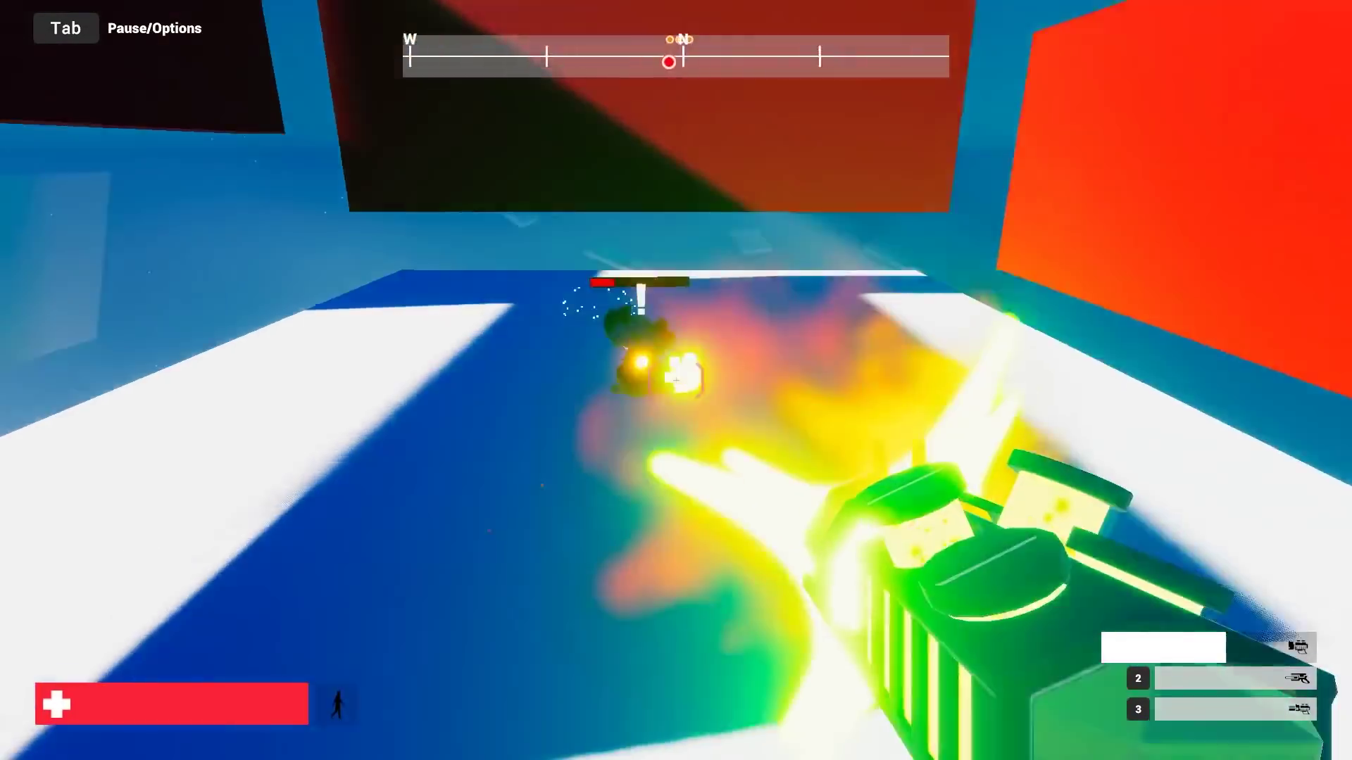
Step: Shoot the hovering robot at the far end of the platform with the blaster
click(676, 380)
click(677, 381)
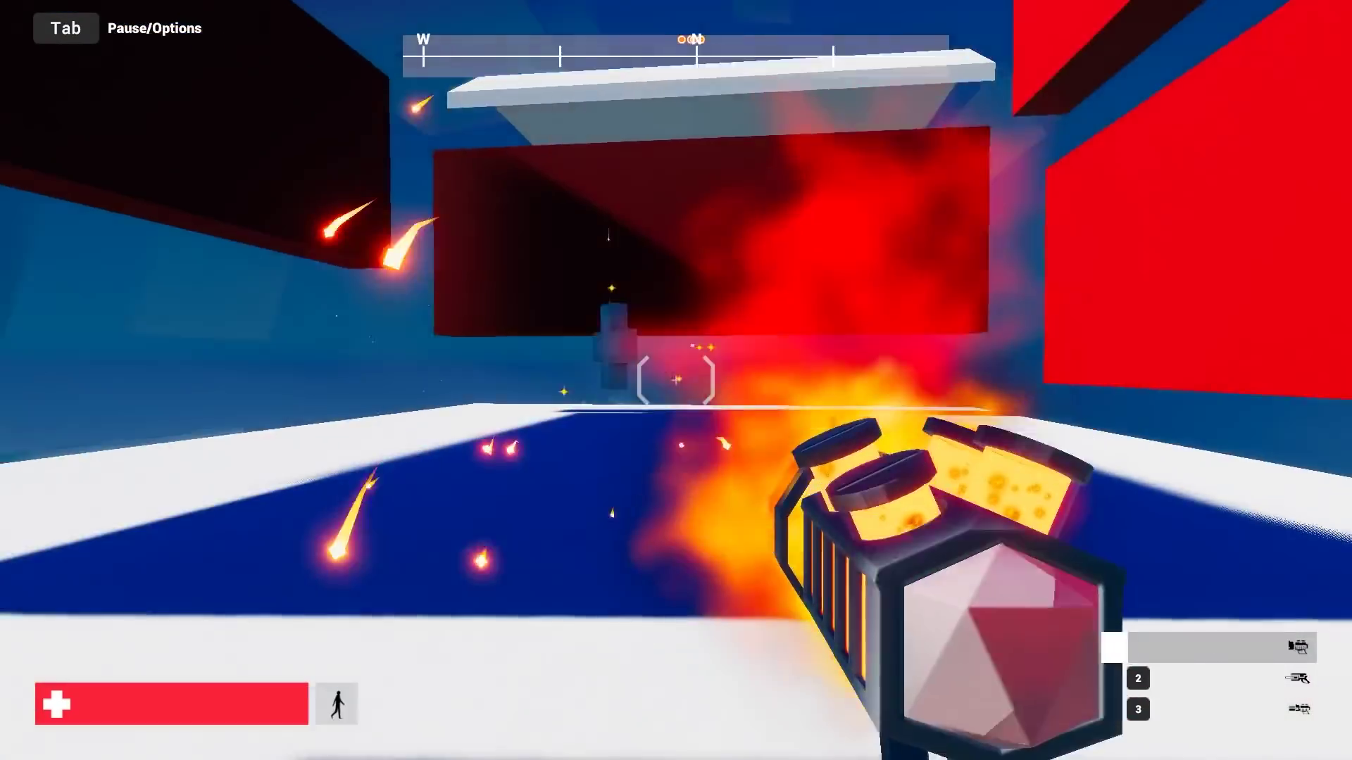
key(d)
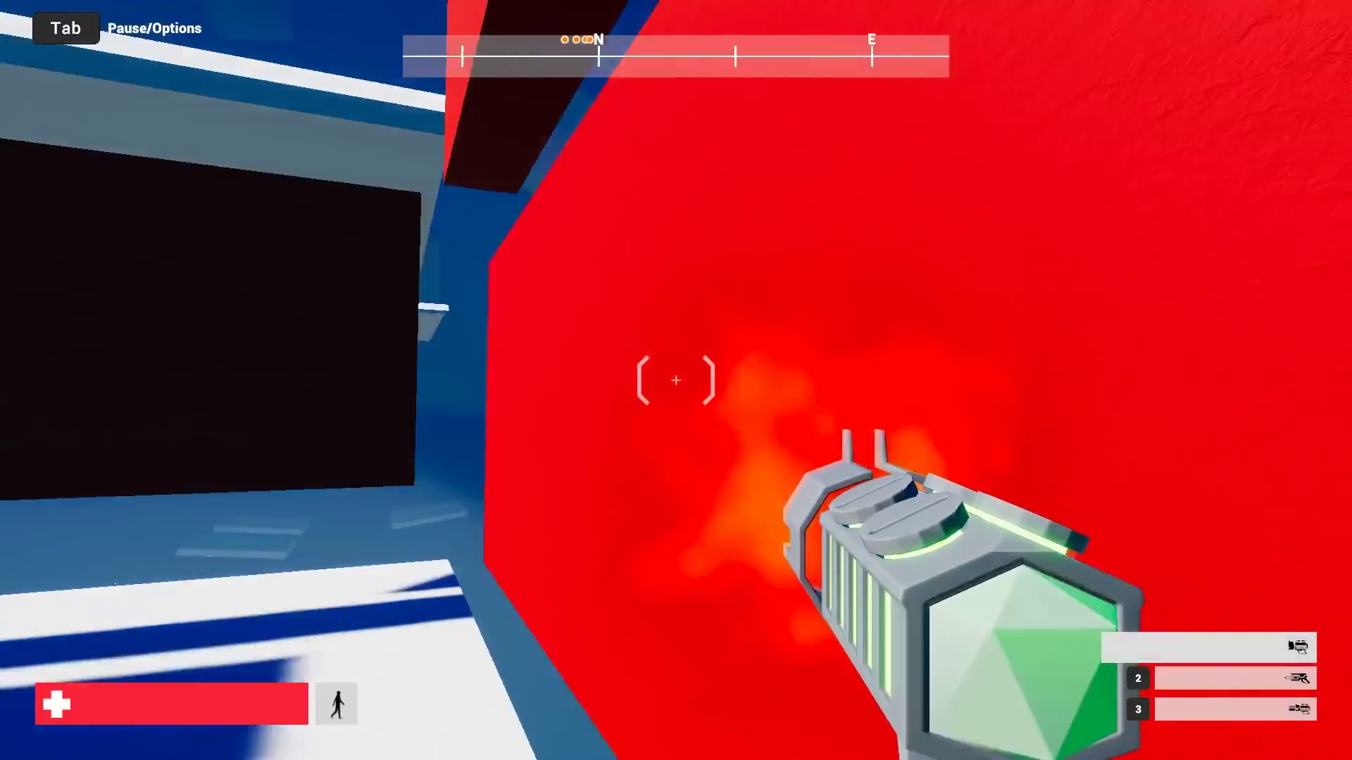
Step: Test the wall-run mechanic by running along the red walls and jumping from one wall to the next
key(a)
key(w)
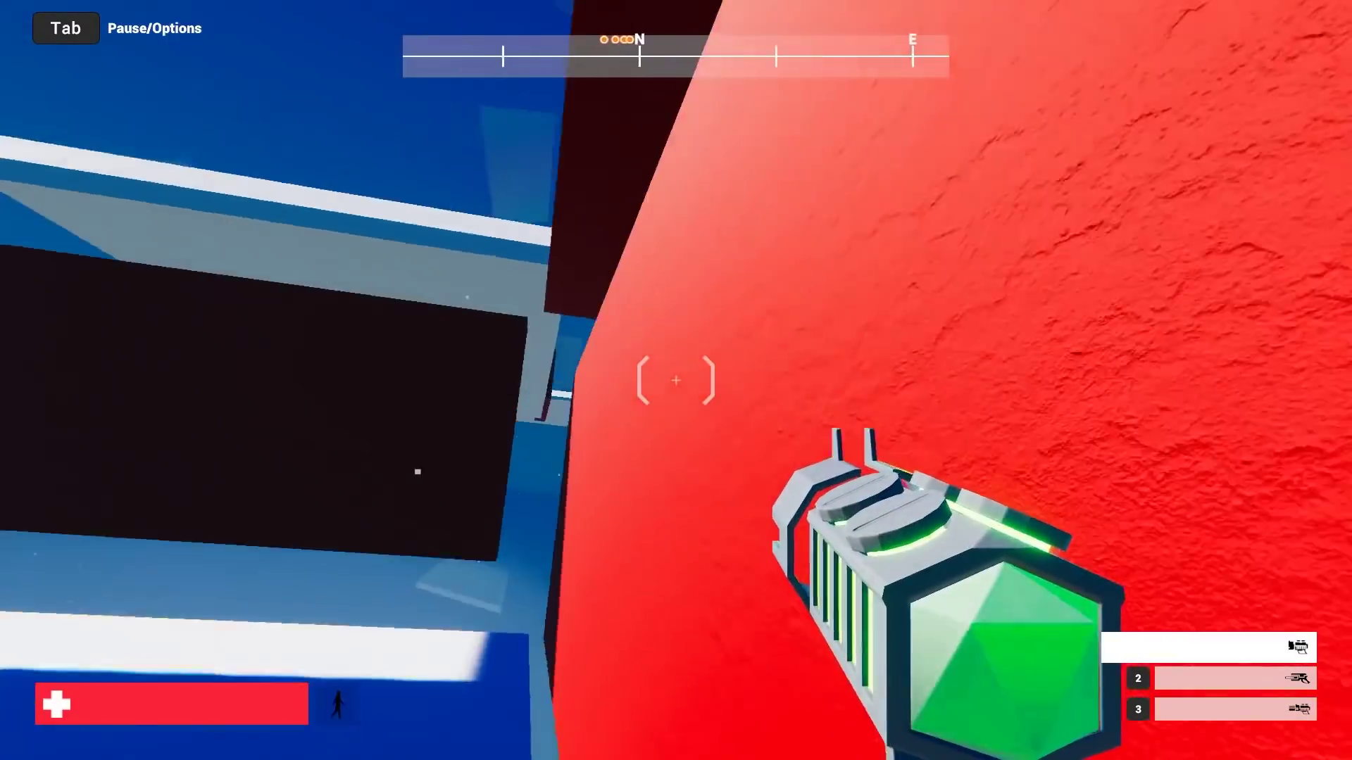
key(space)
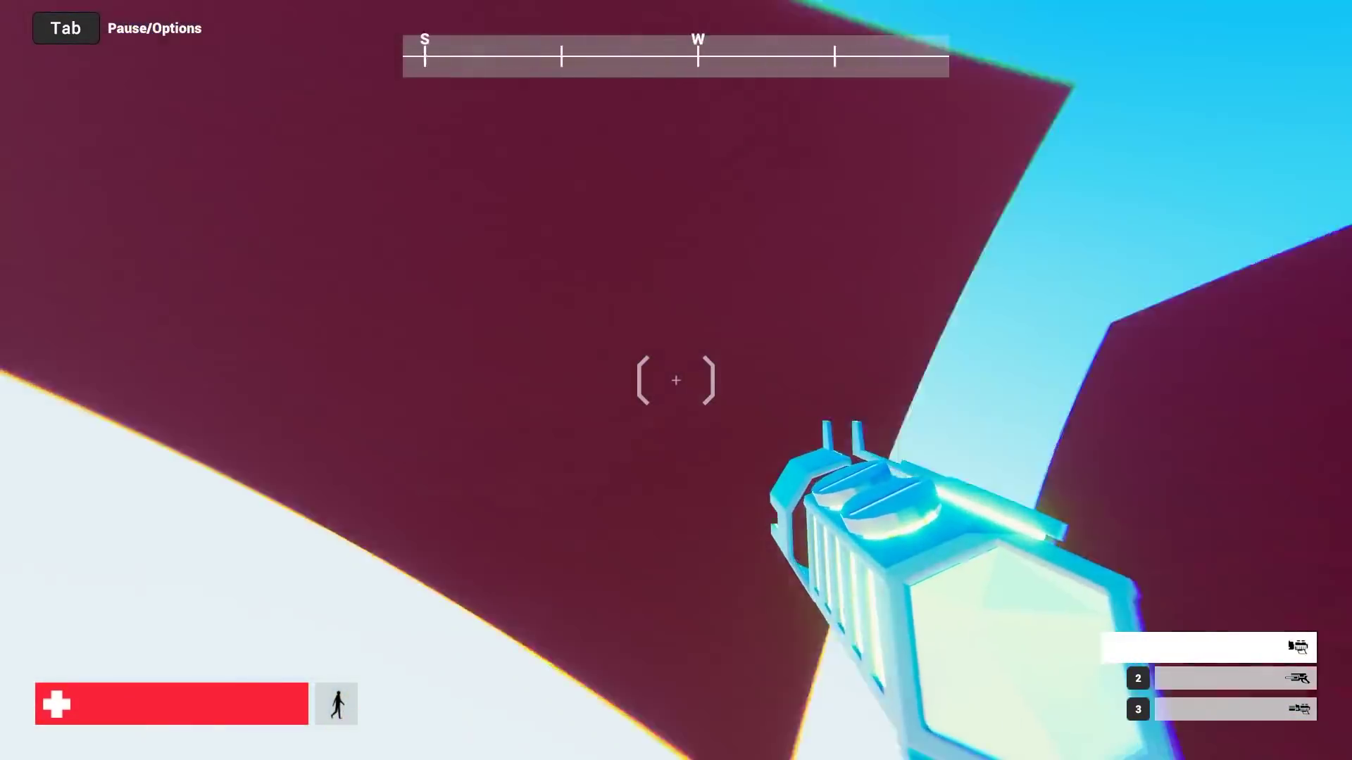
key(space)
key(space)
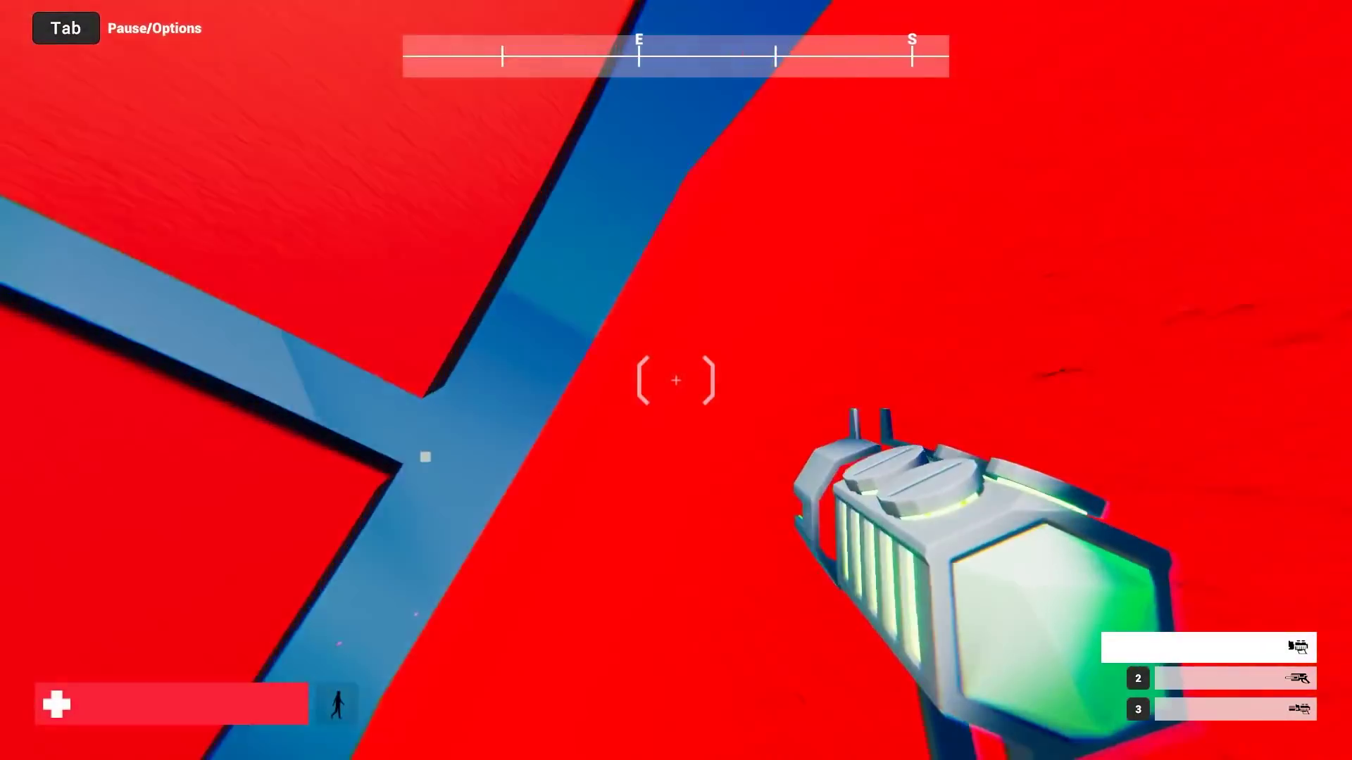
key(w)
key(space)
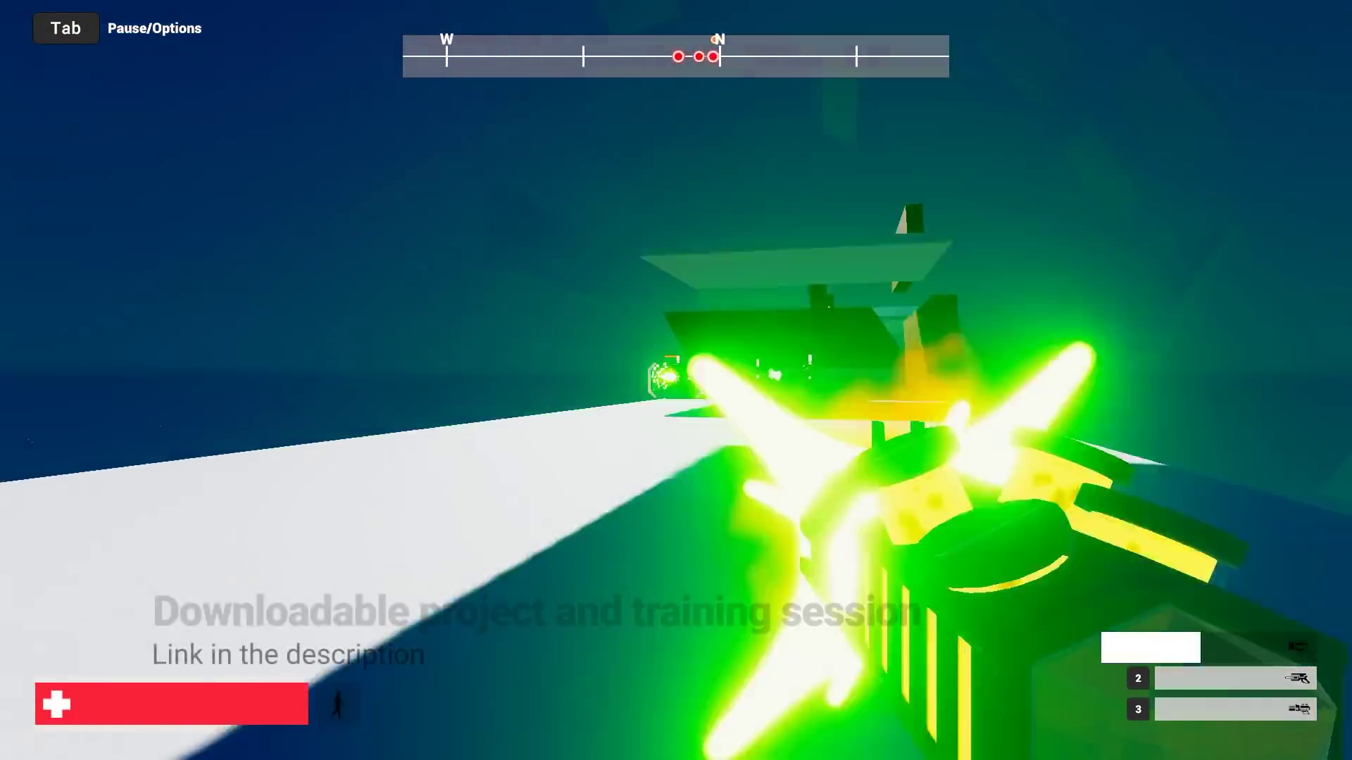
Step: Fight the approaching robots on the long platform with the shotgun and switch back to the blaster
key(d)
key(2)
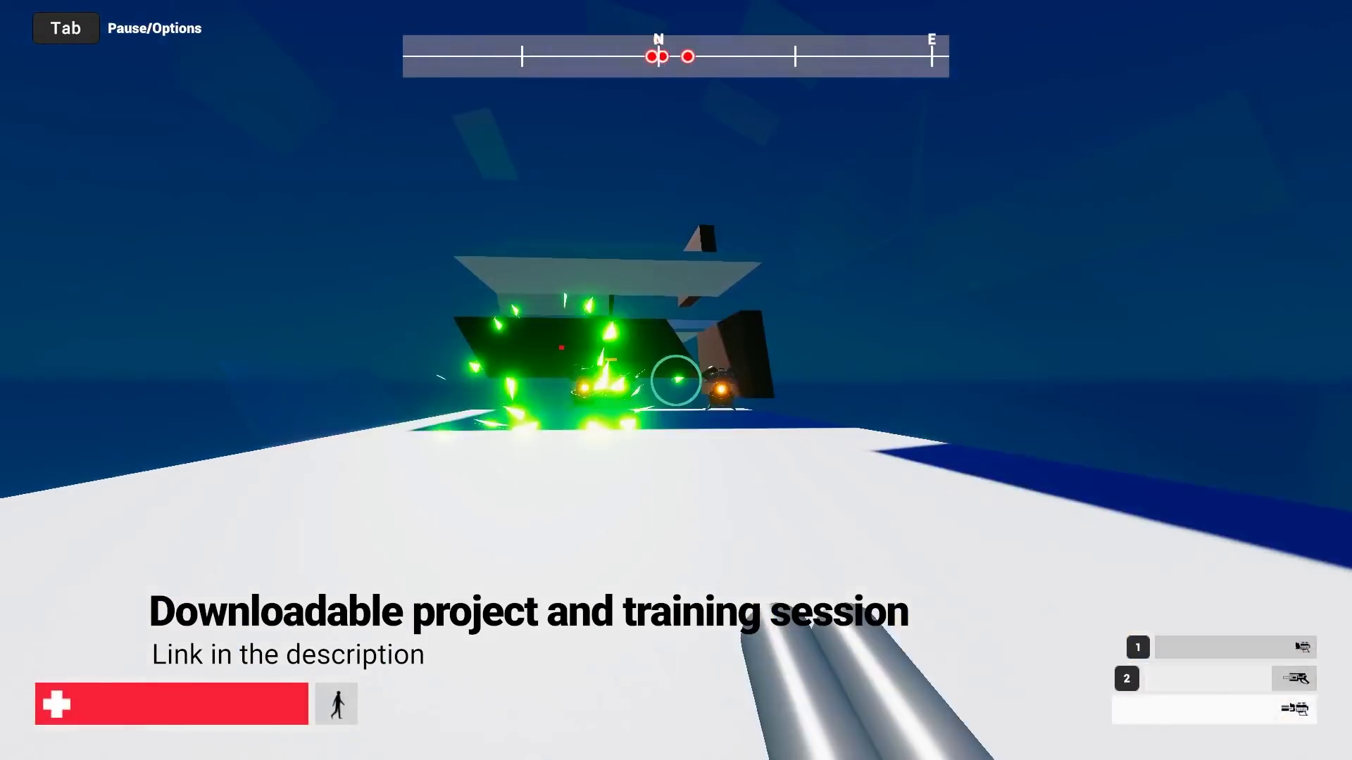
click(676, 381)
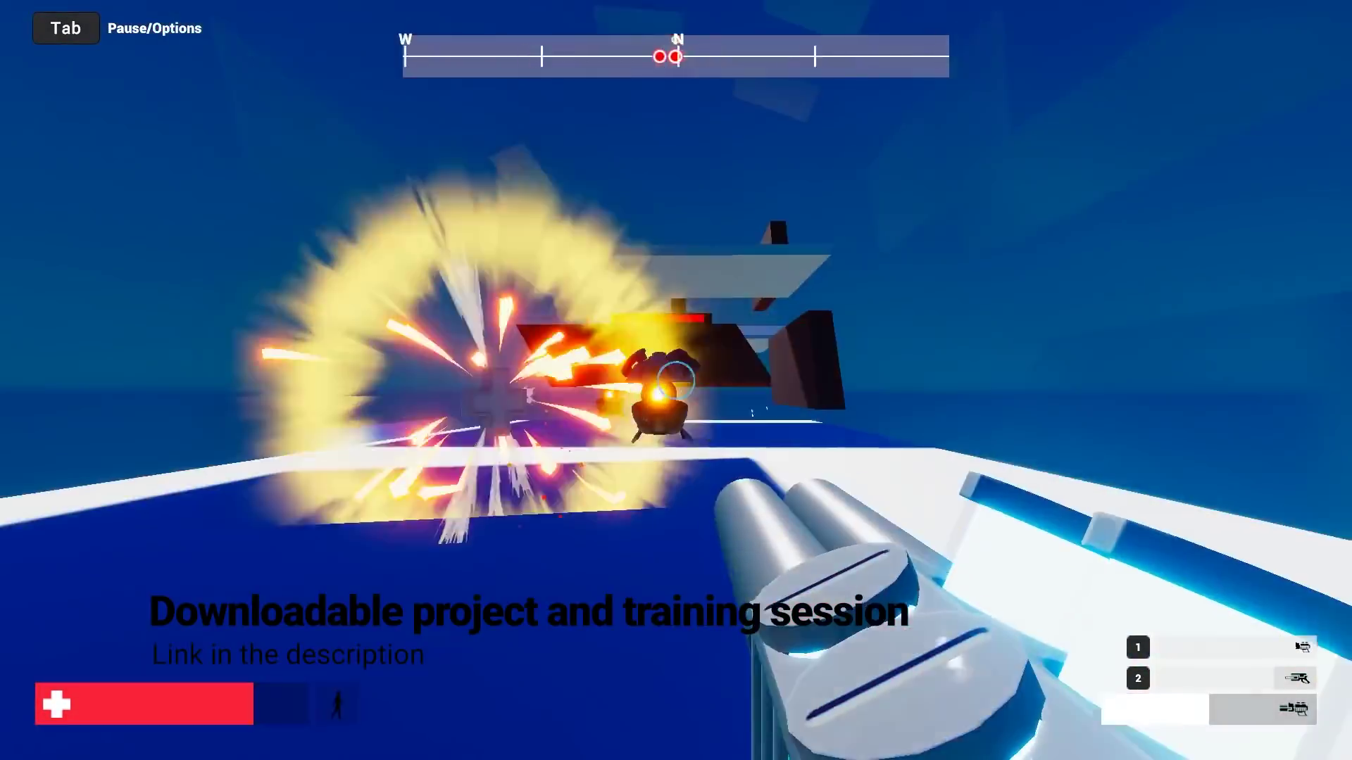
click(675, 380)
key(2)
key(1)
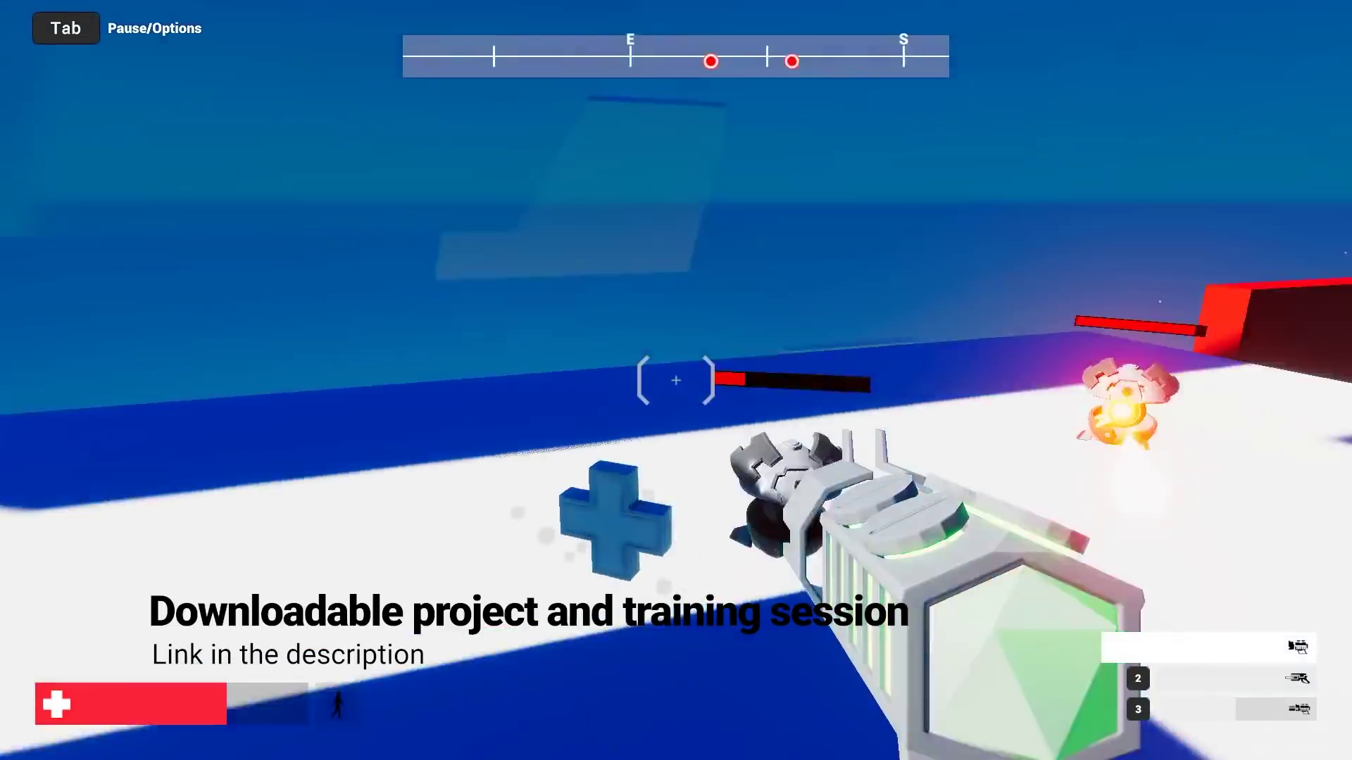
Step: Attack the remaining robots and the turret with the blaster
click(677, 381)
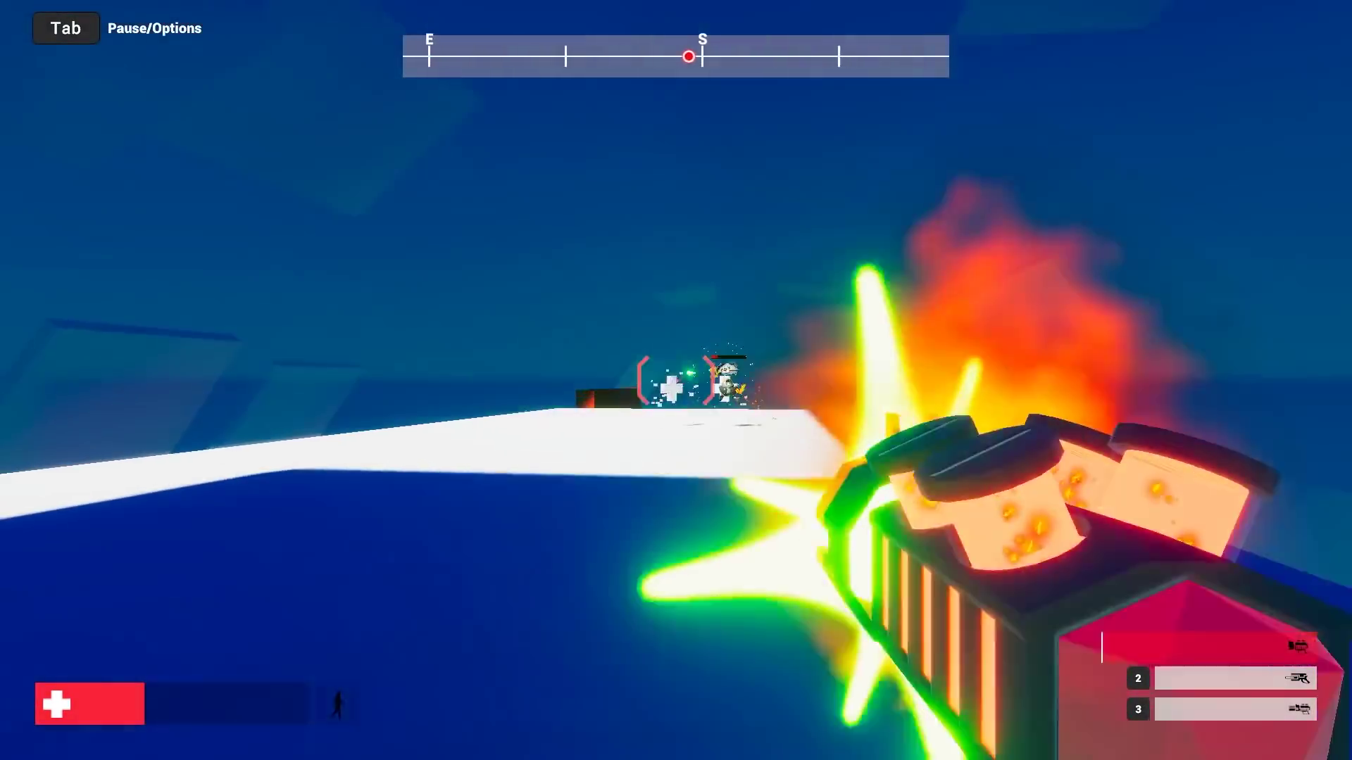
key(d)
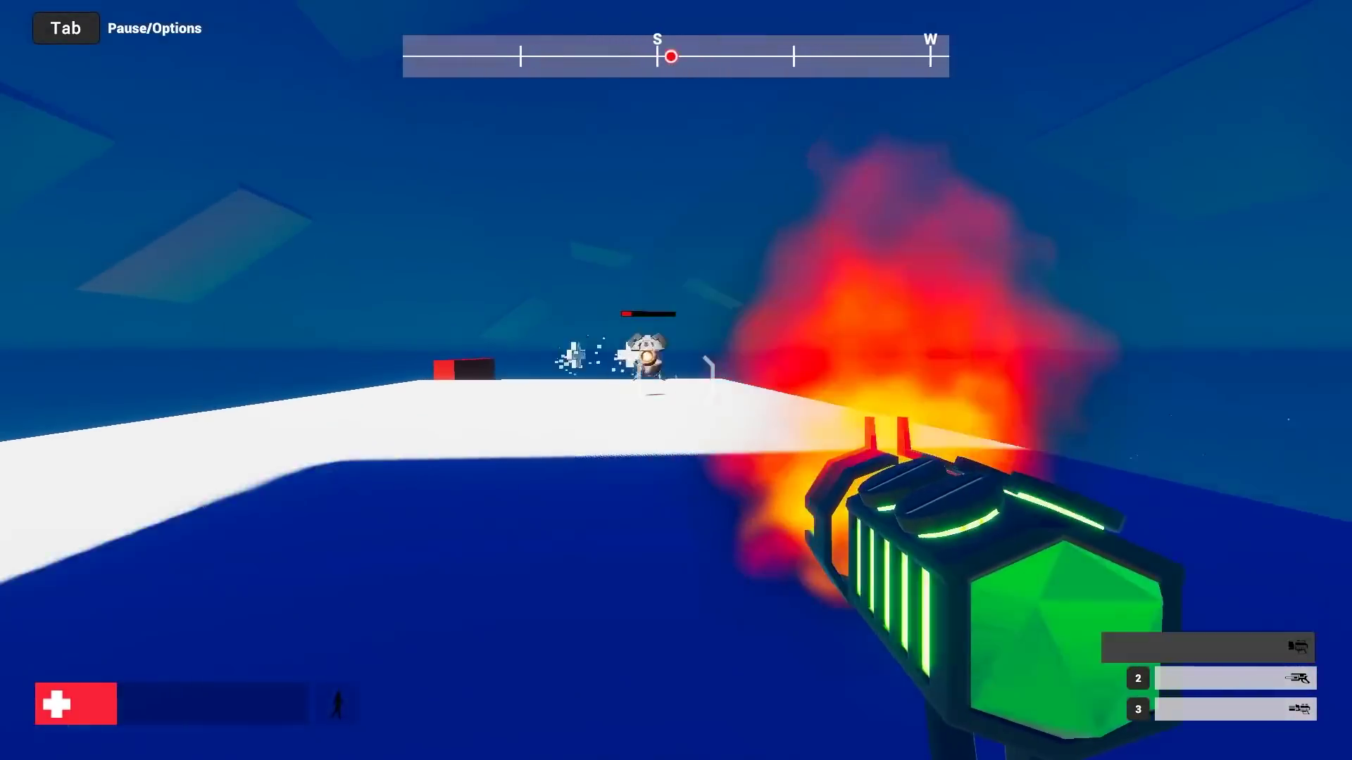
click(677, 381)
key(w)
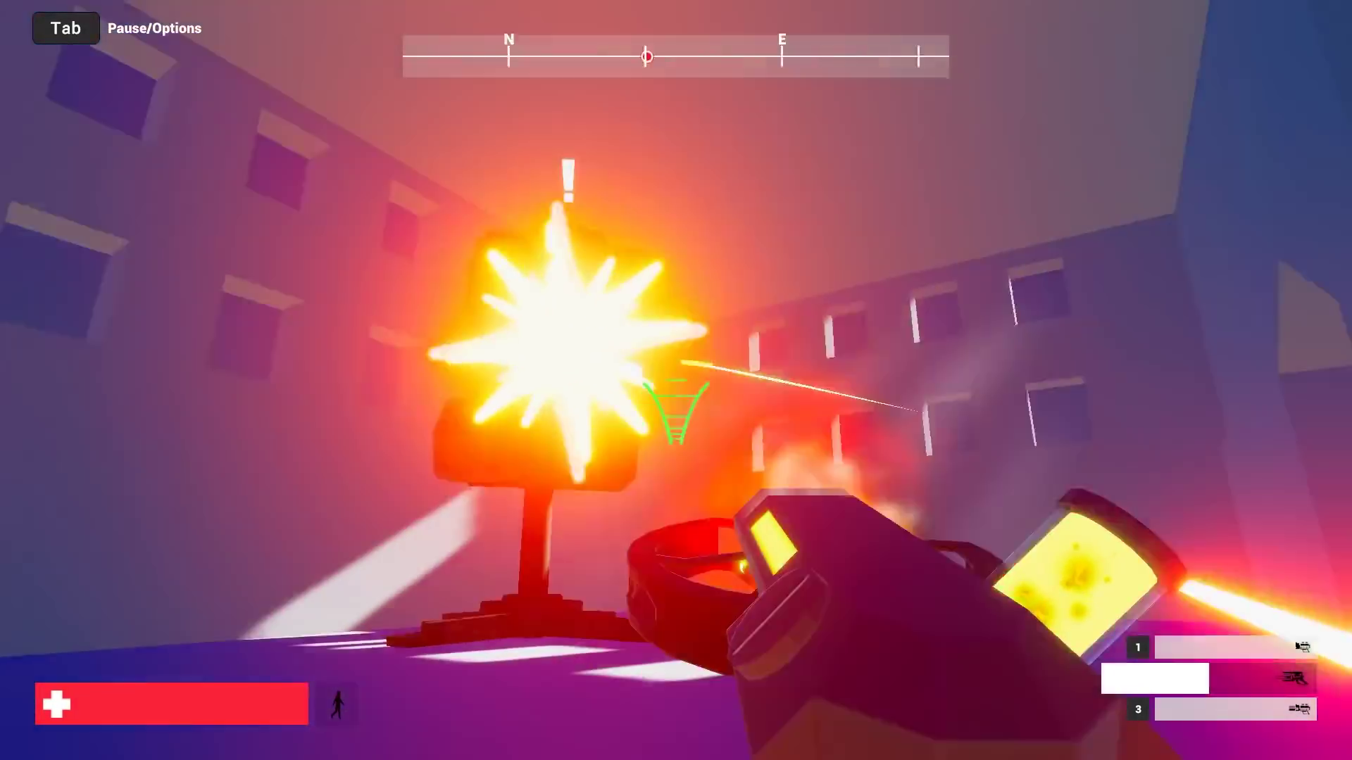
key(1)
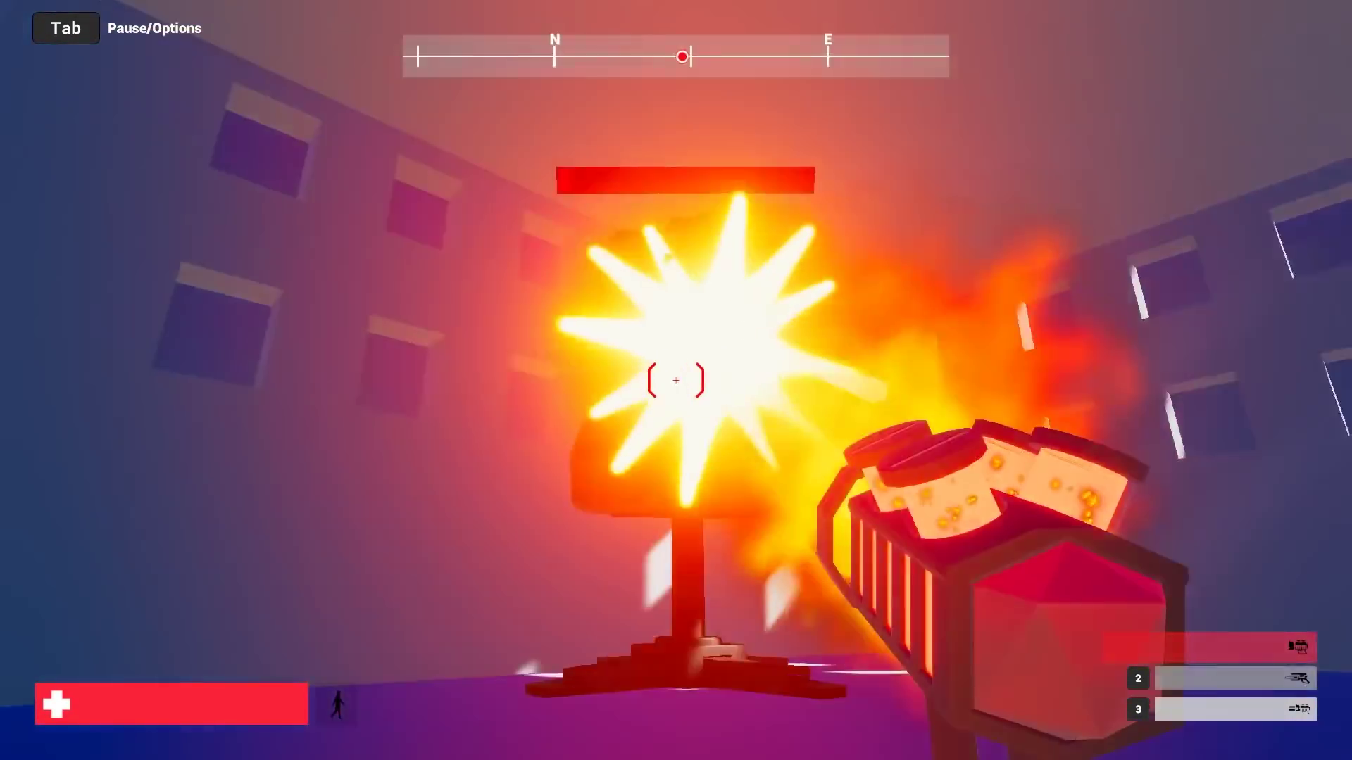
key(d)
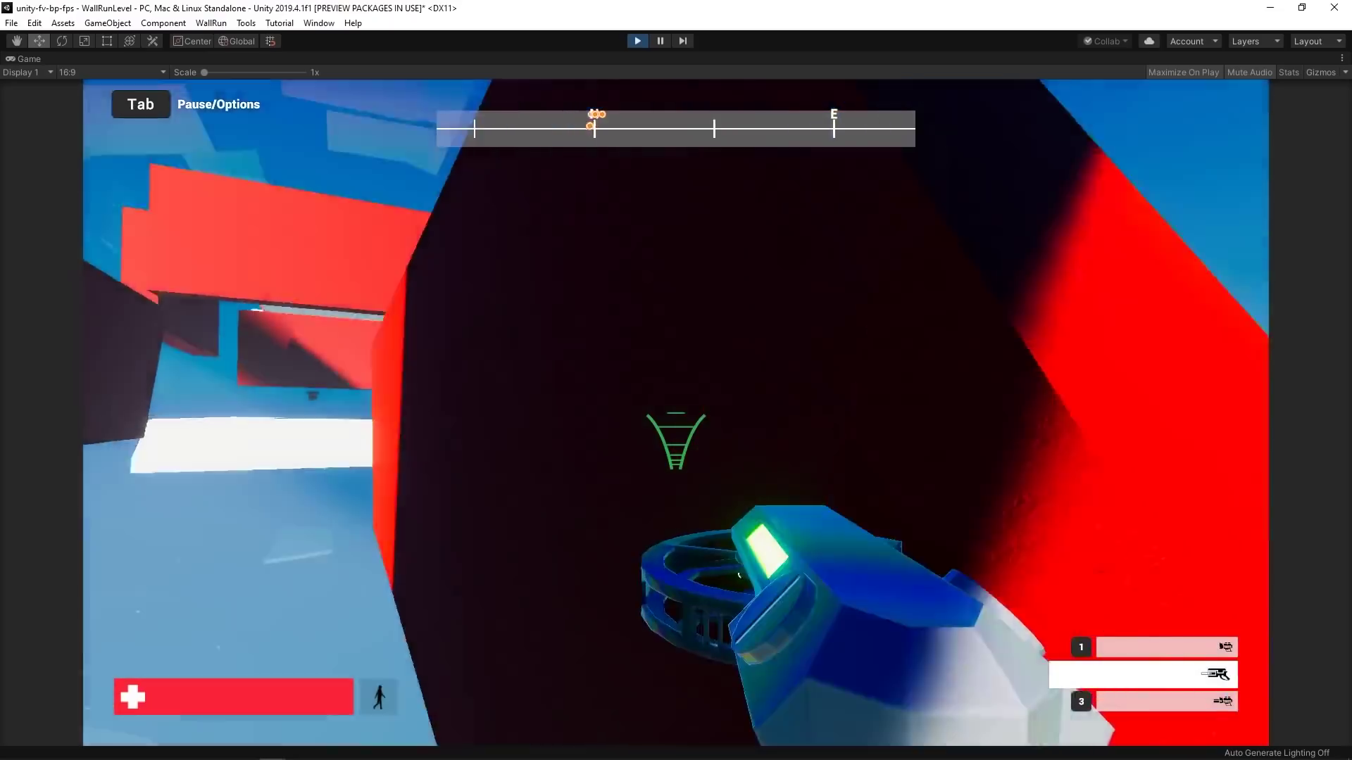
Step: Play-test WallRunLevel by shooting the robot with the disc launcher and advancing across the platform with the shotgun
key(space)
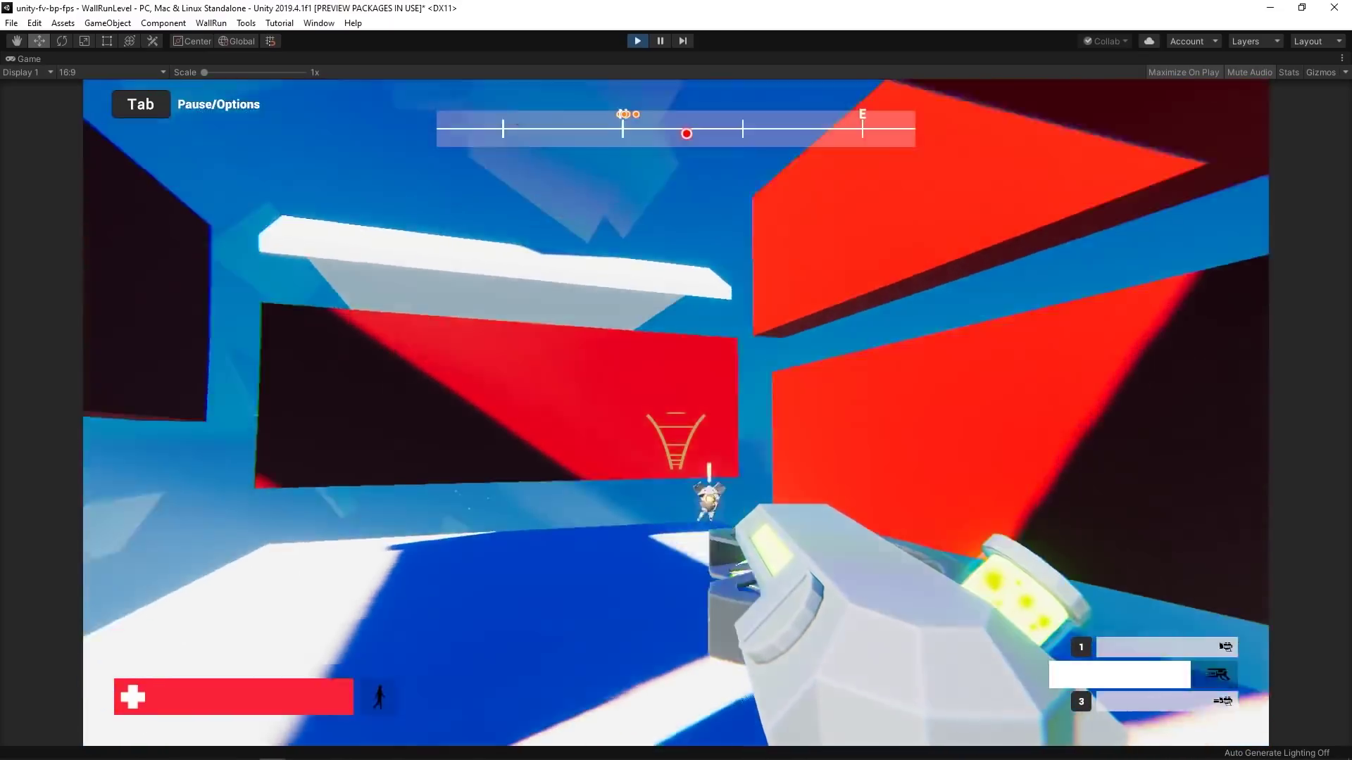
click(677, 414)
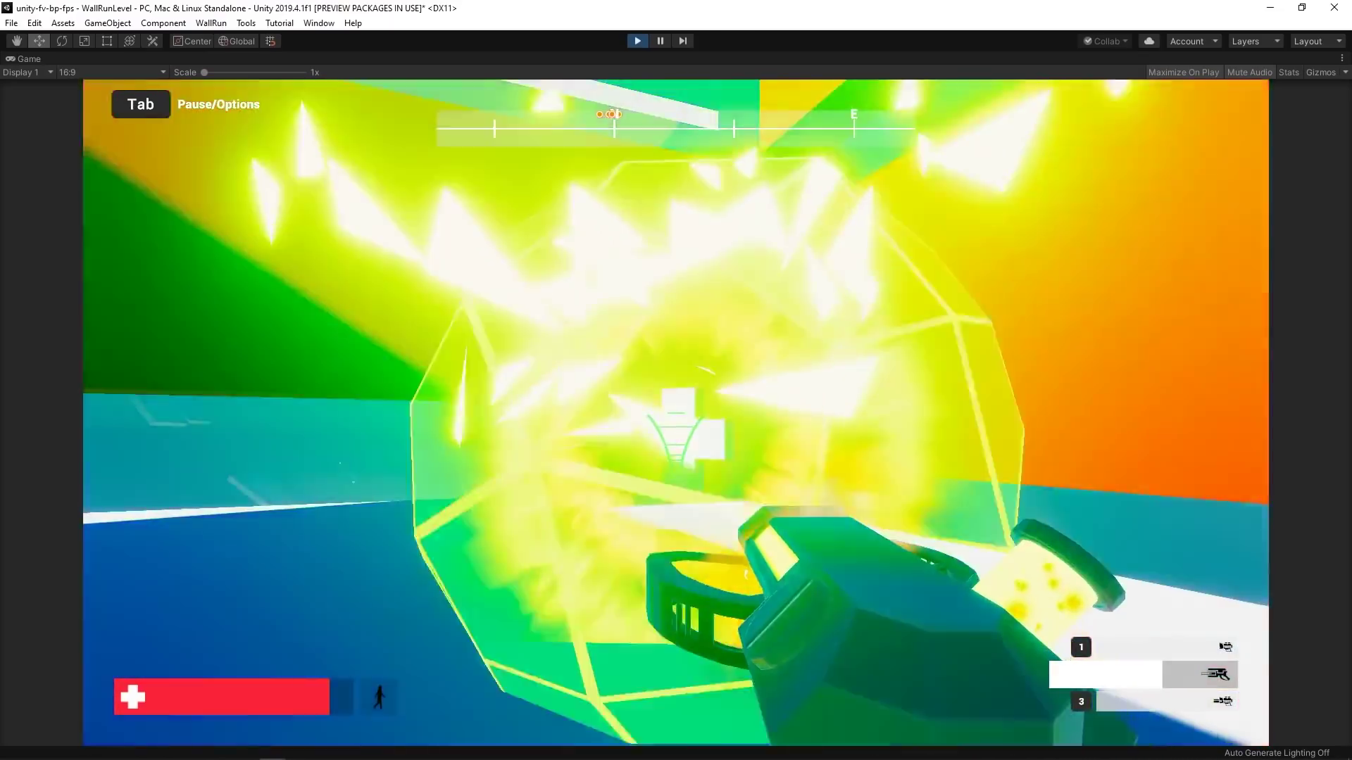
key(3)
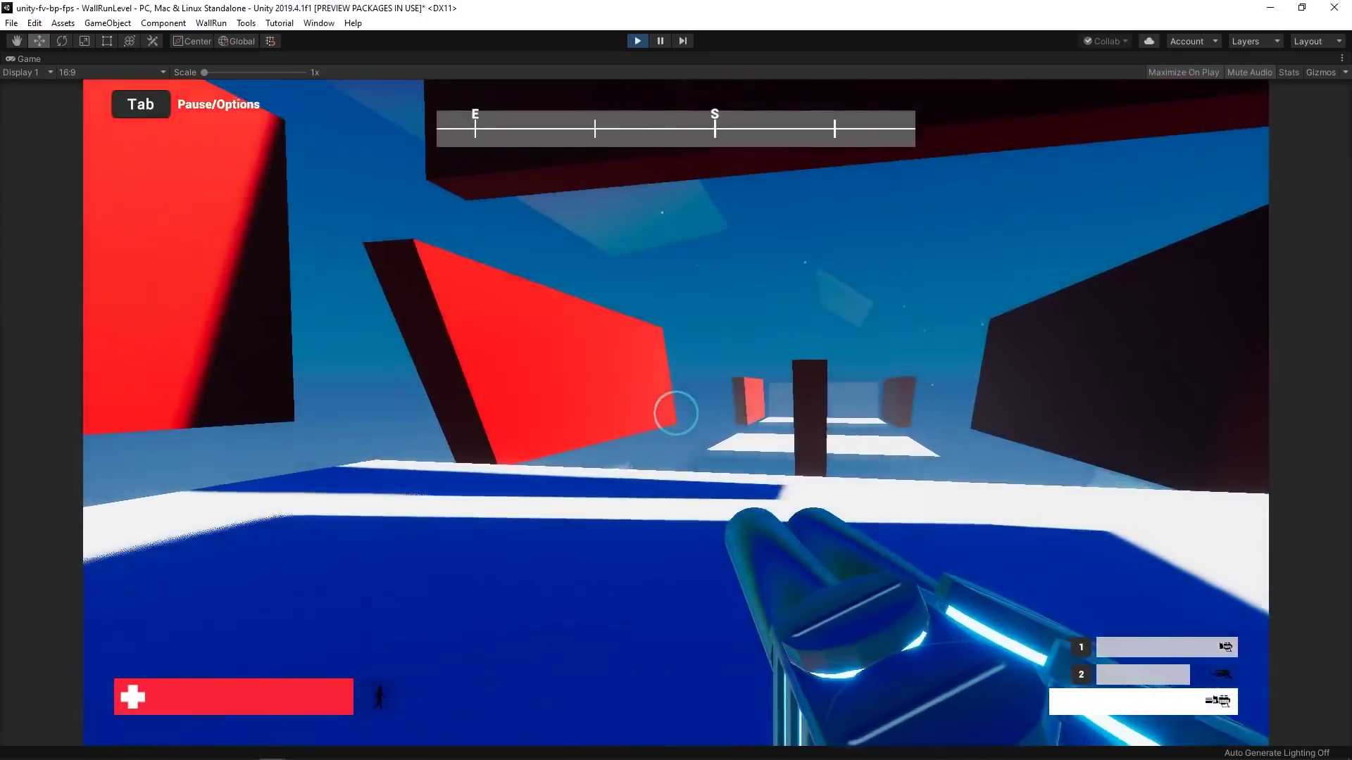
key(w)
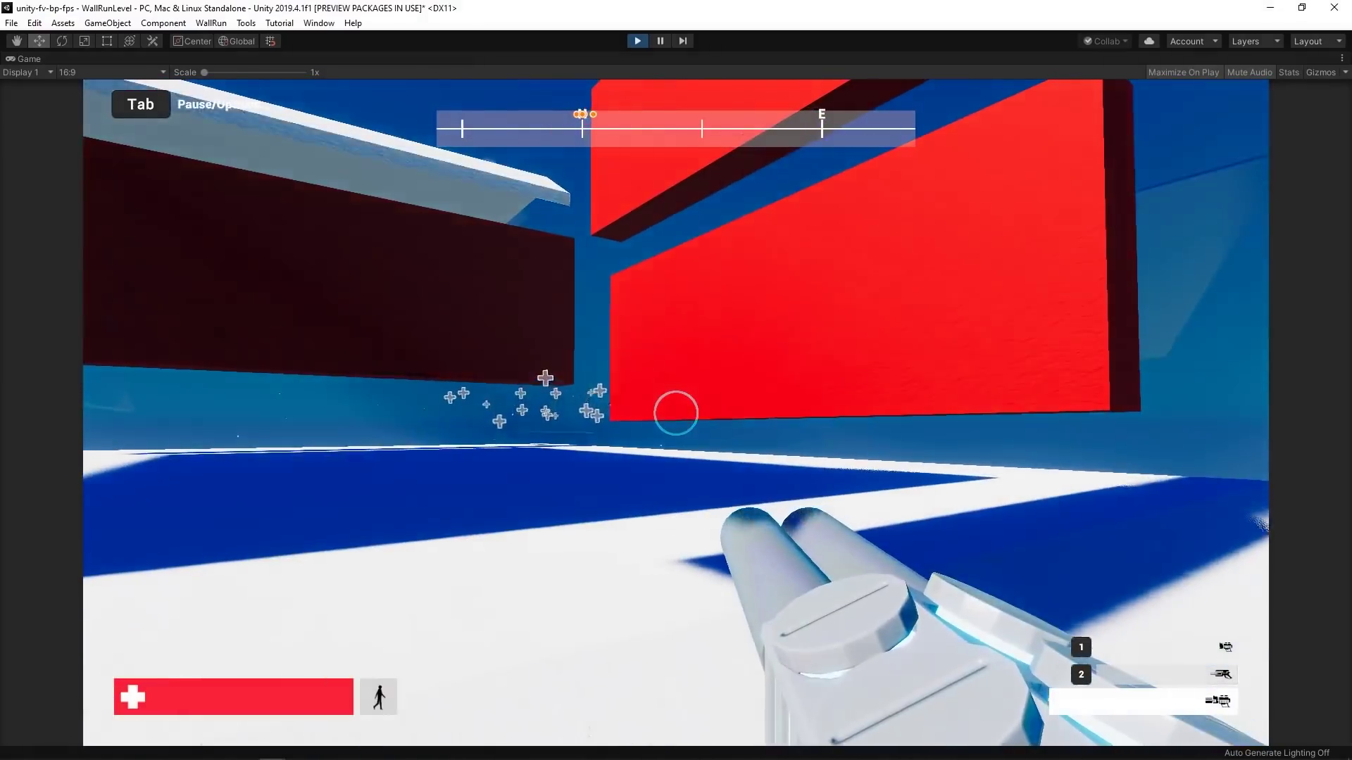
key(w)
key(space)
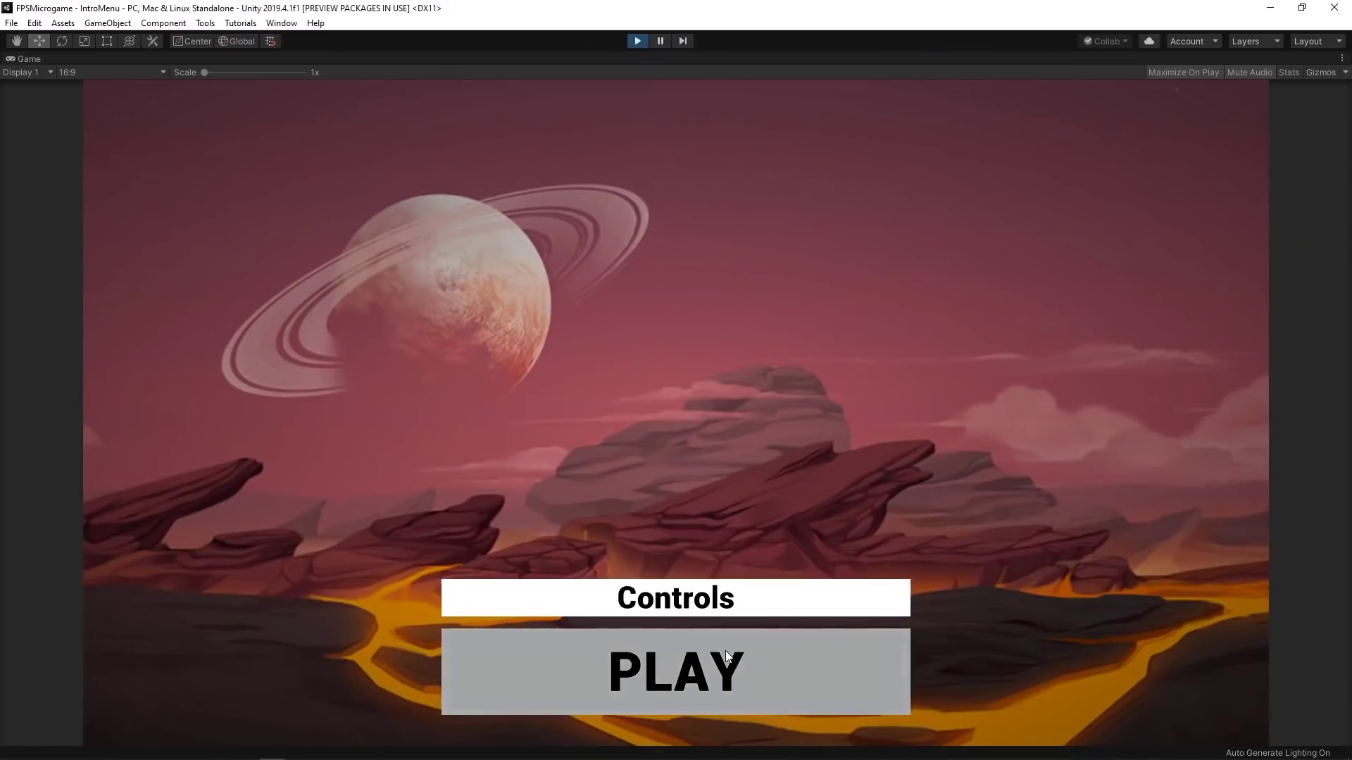
Step: Start the FPS Microgame from its intro menu and defeat the robot in the first area with the blaster
click(725, 650)
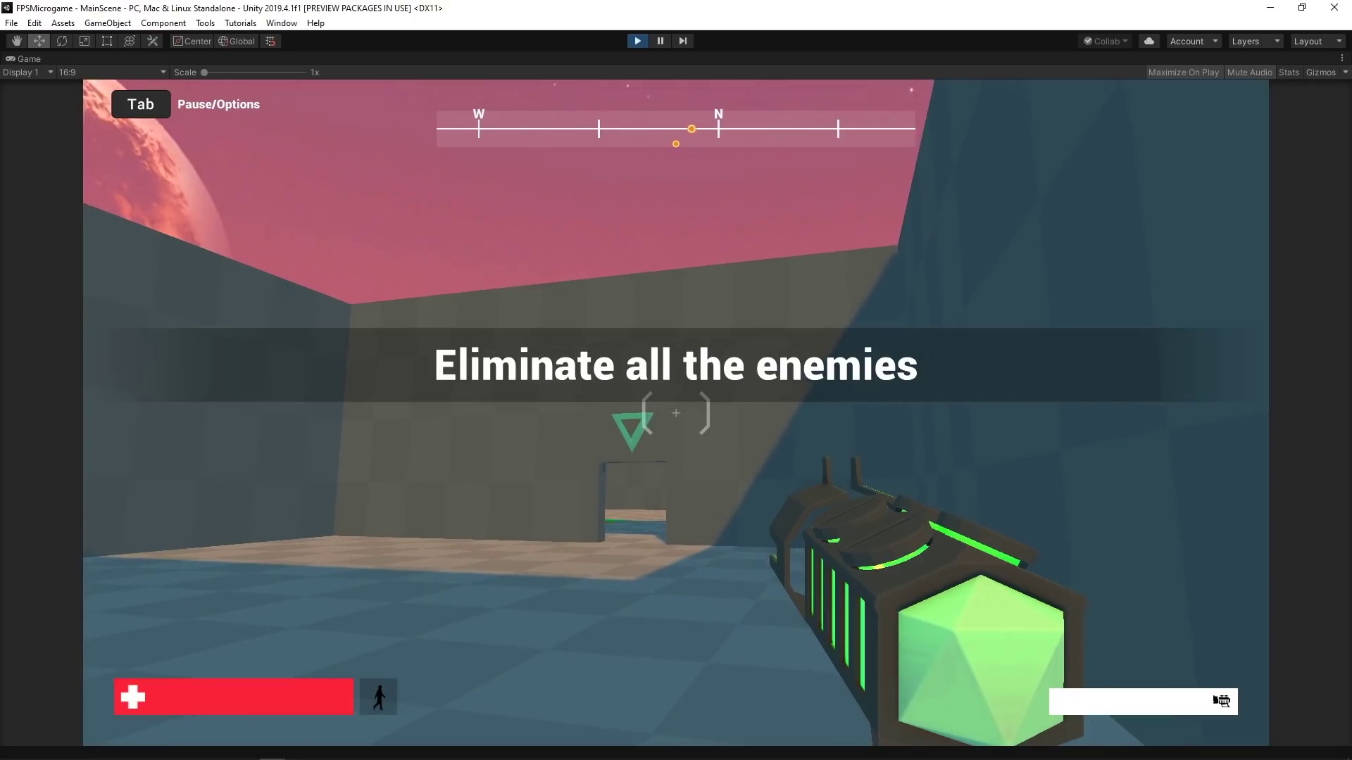
key(w)
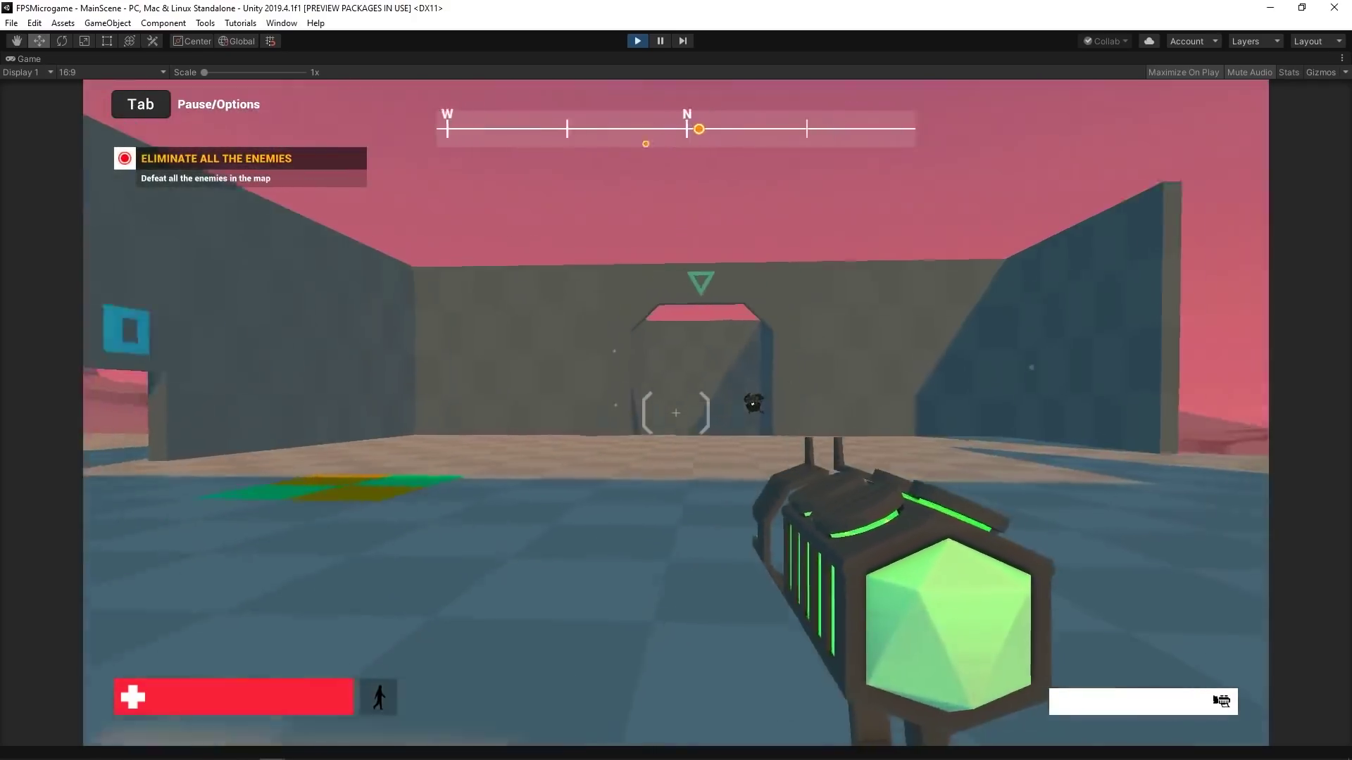
key(w)
click(677, 413)
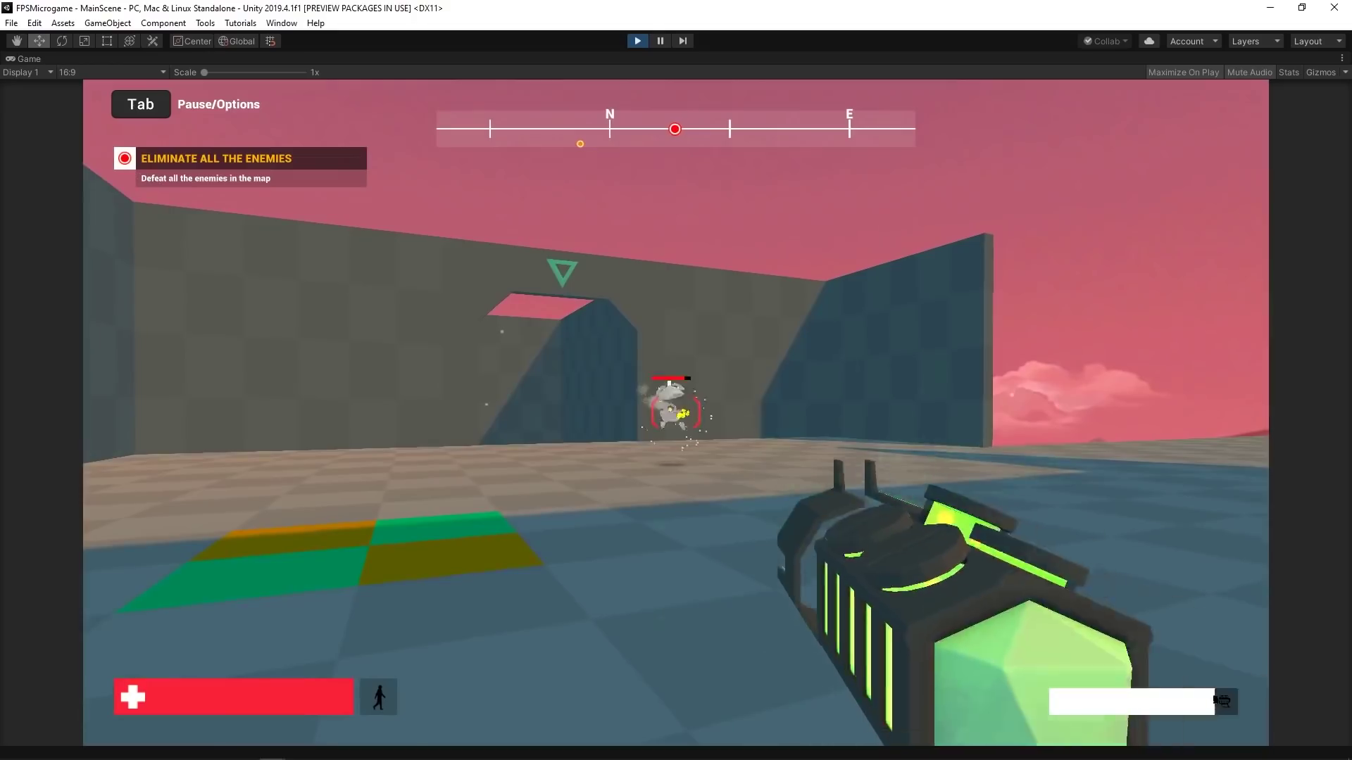
key(w)
click(676, 413)
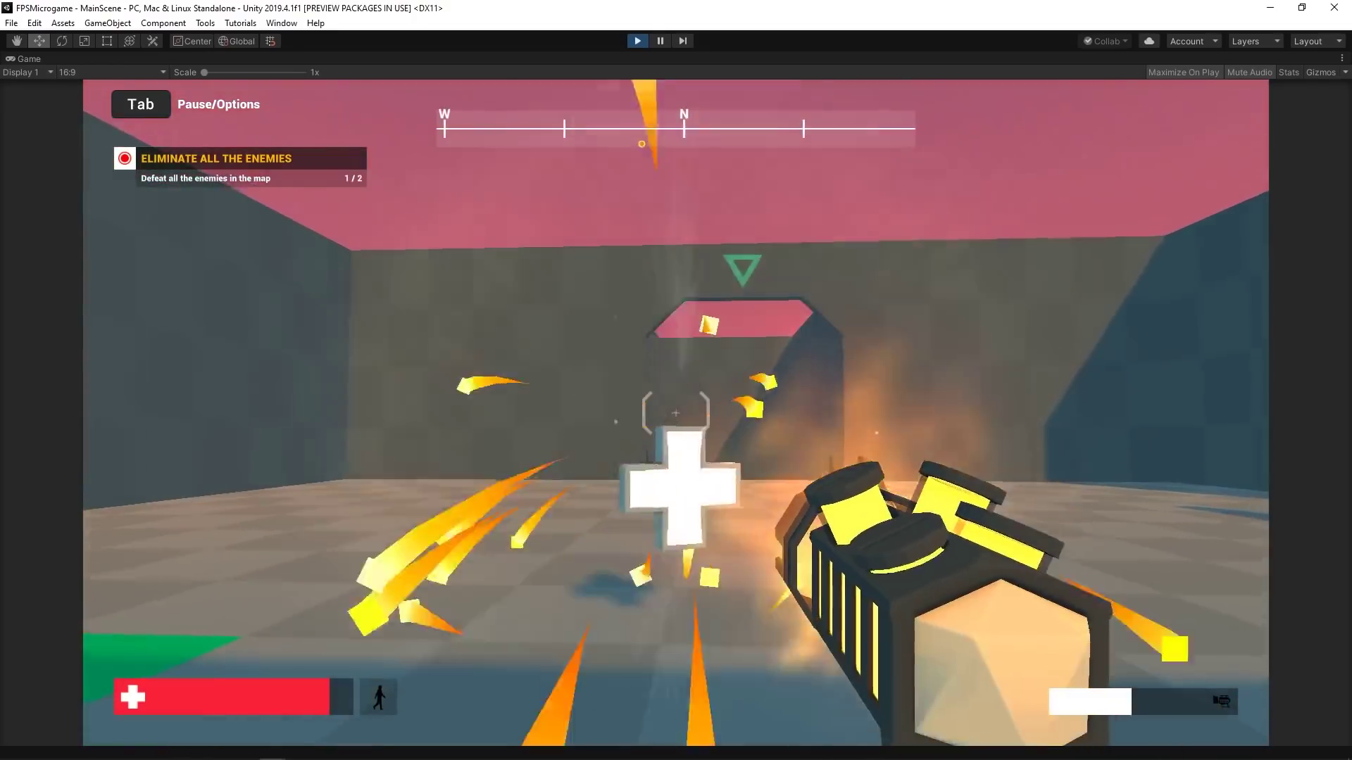
key(w)
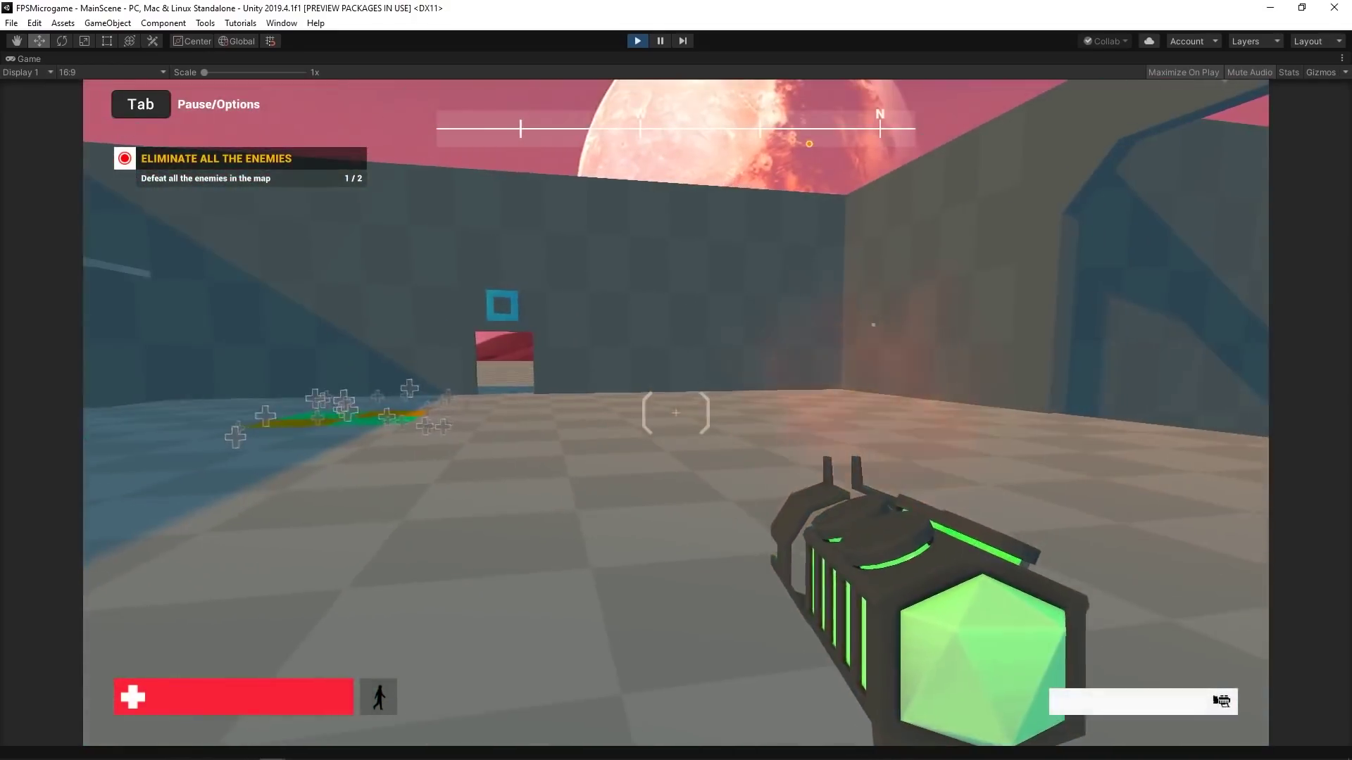
Step: Advance into the next area and shoot the turret, aiming down the blaster's sights
key(w)
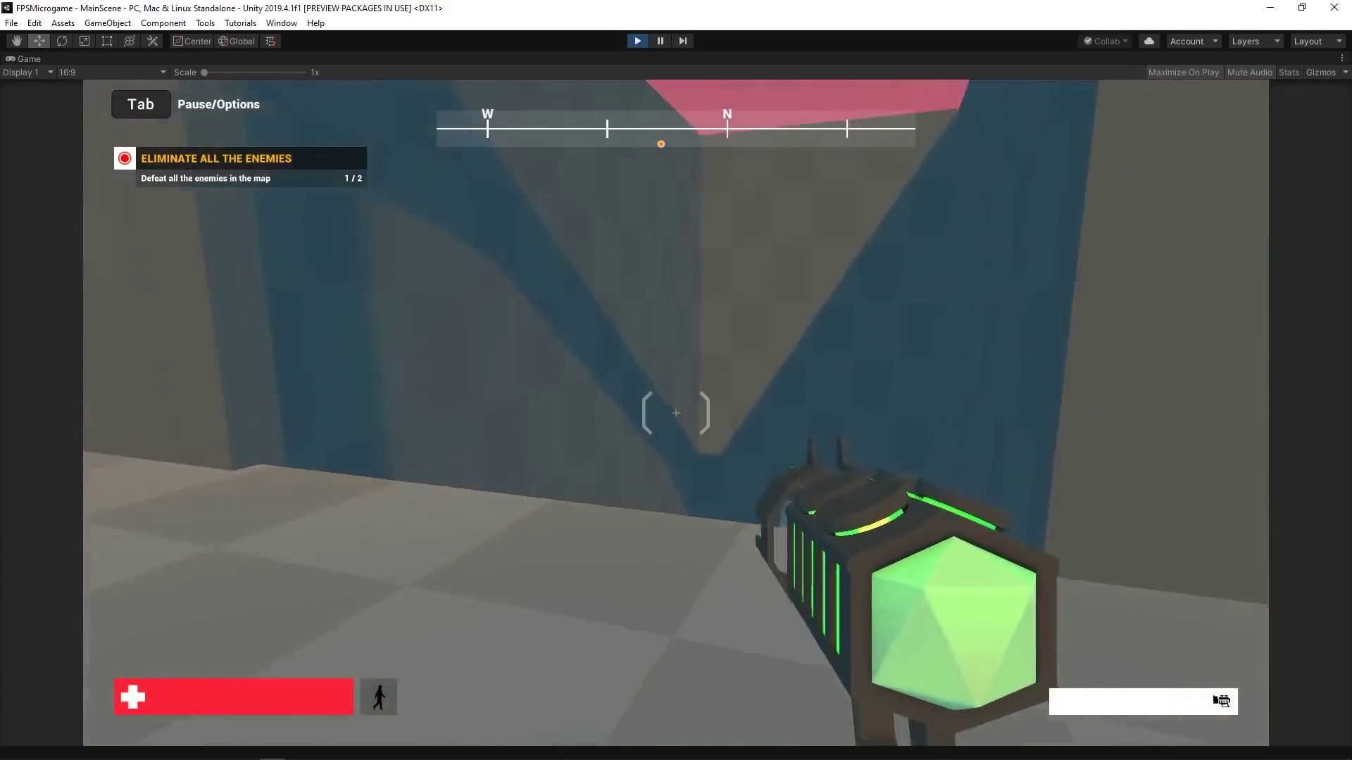
key(w)
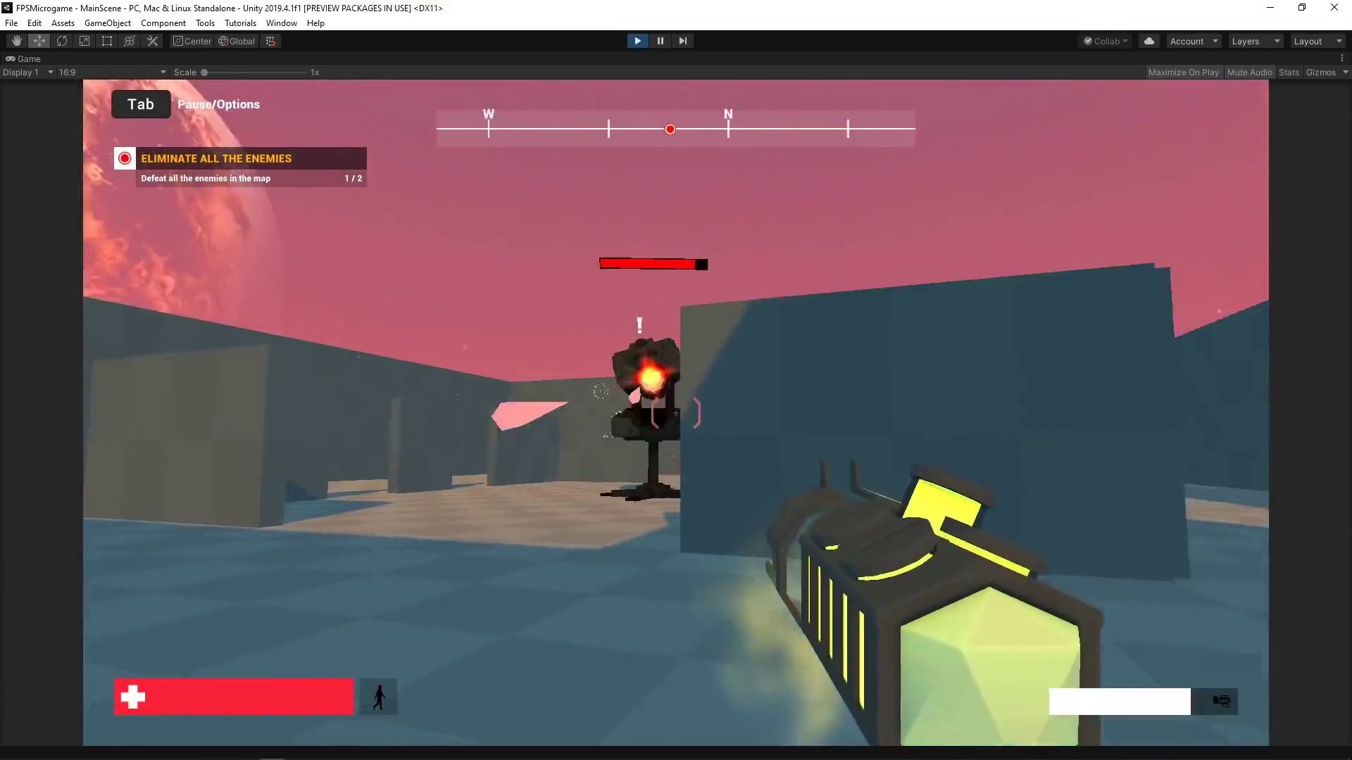
click(676, 413)
right_click(675, 413)
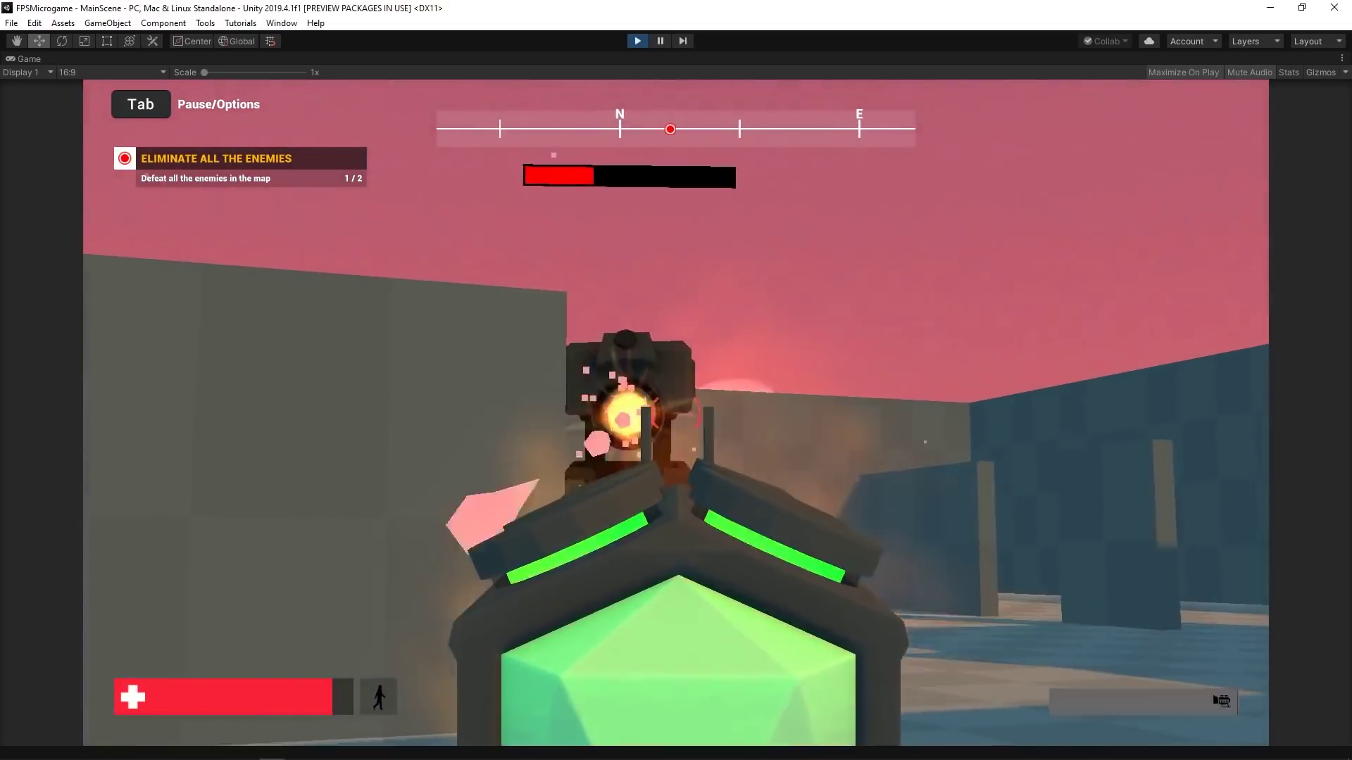
click(675, 413)
click(677, 413)
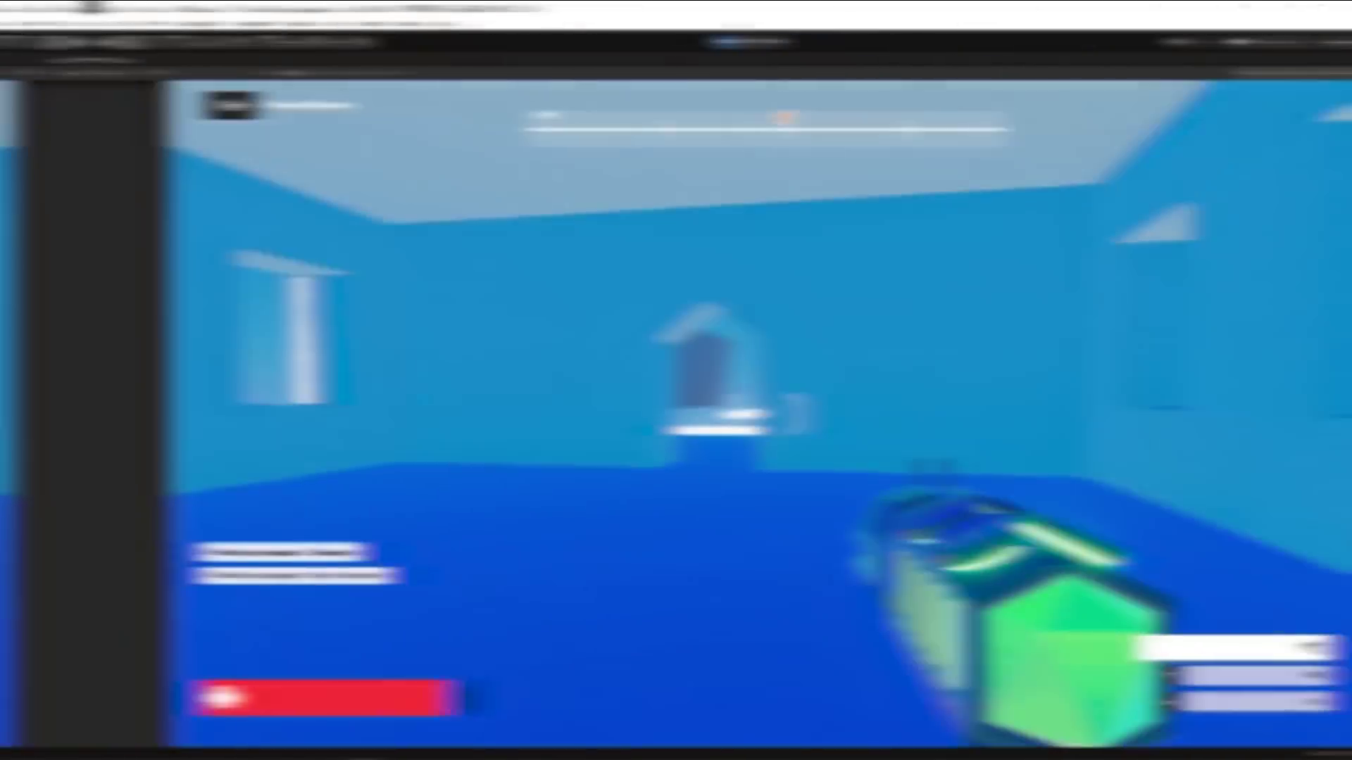
Step: In WallRunLevel, leave the starting room and test forward and backward movement on the first platform
key(w)
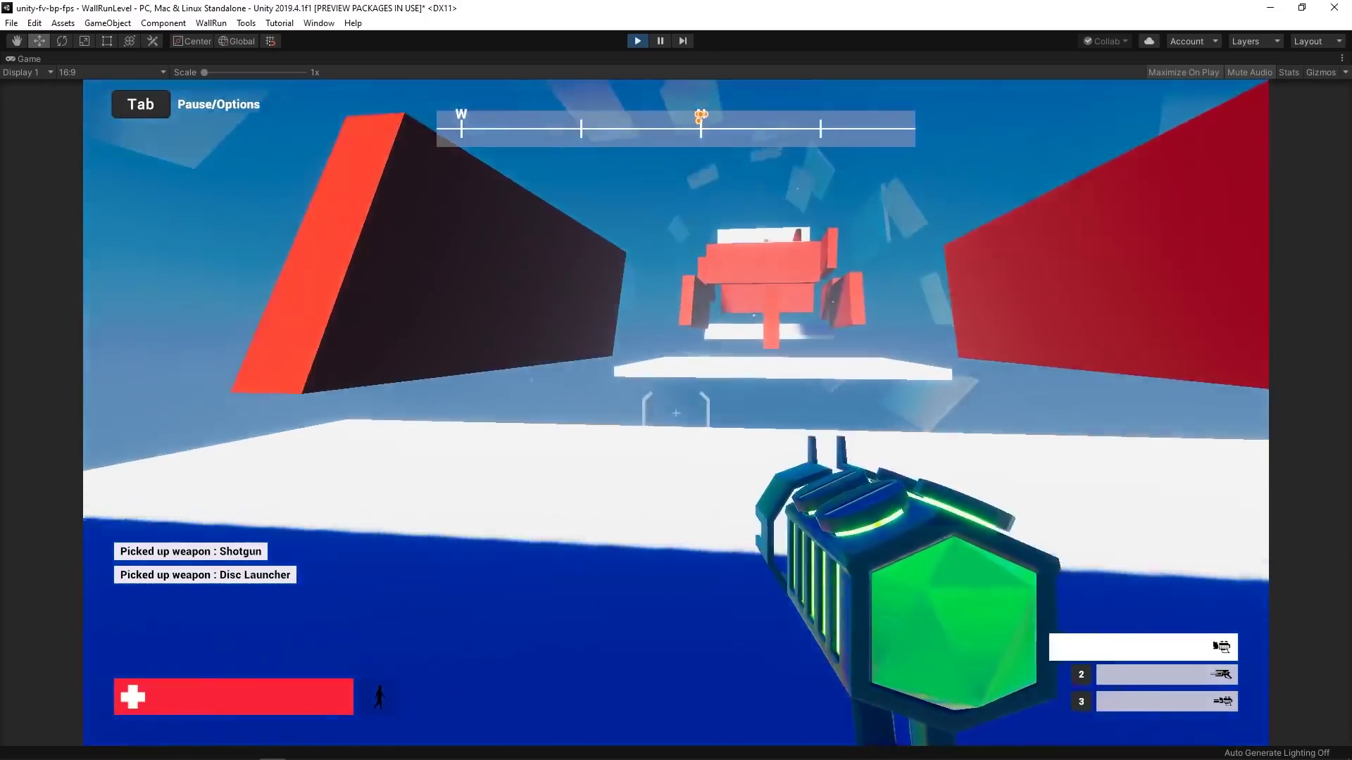
key(s)
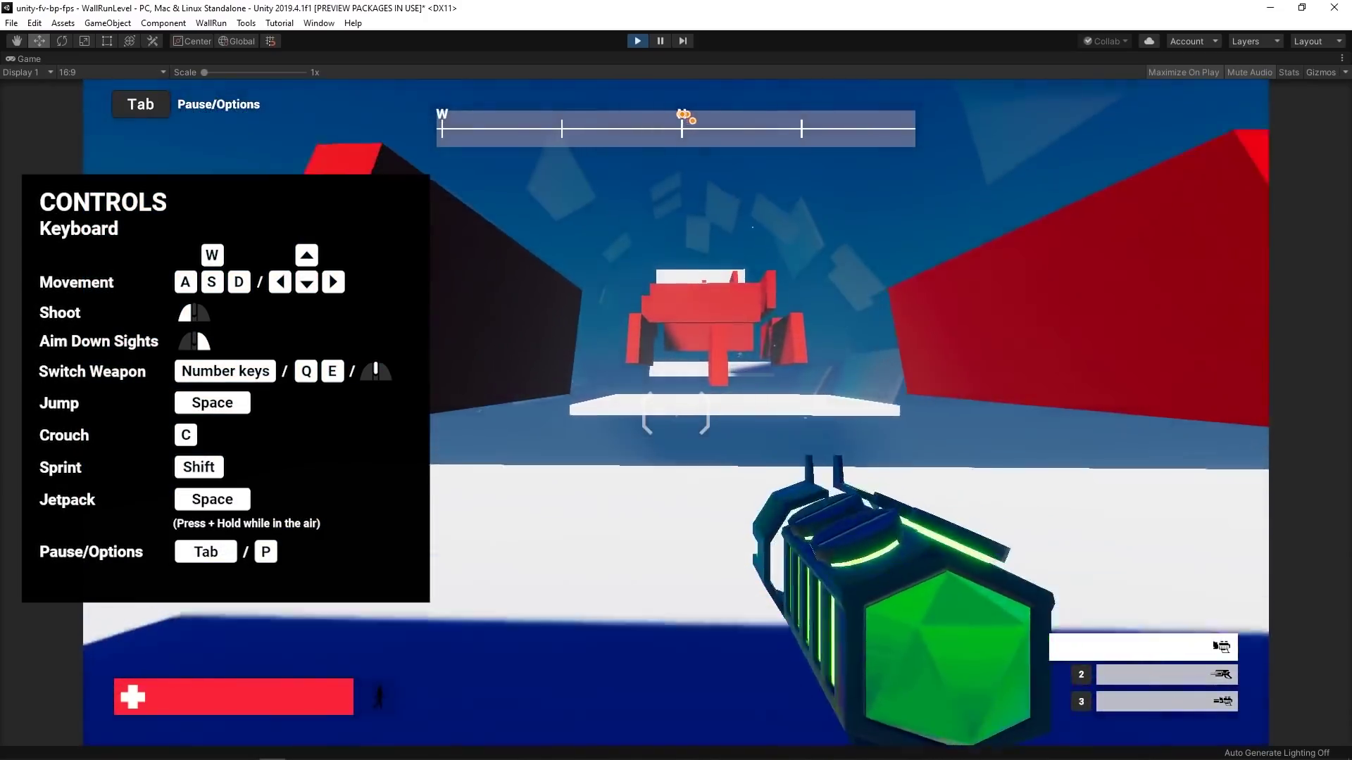
key(s)
key(w)
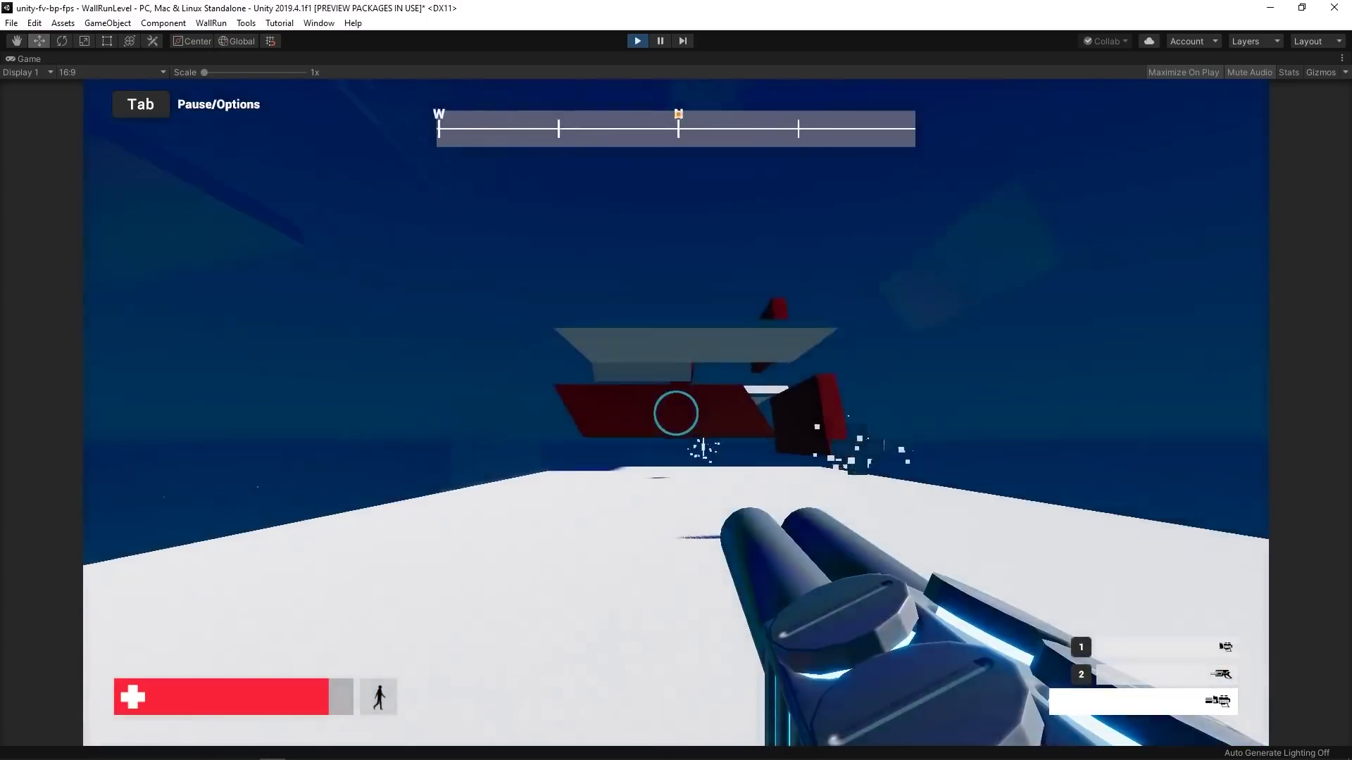
Step: Advance along the long white platform with the shotgun and fire it toward the red wall
key(w)
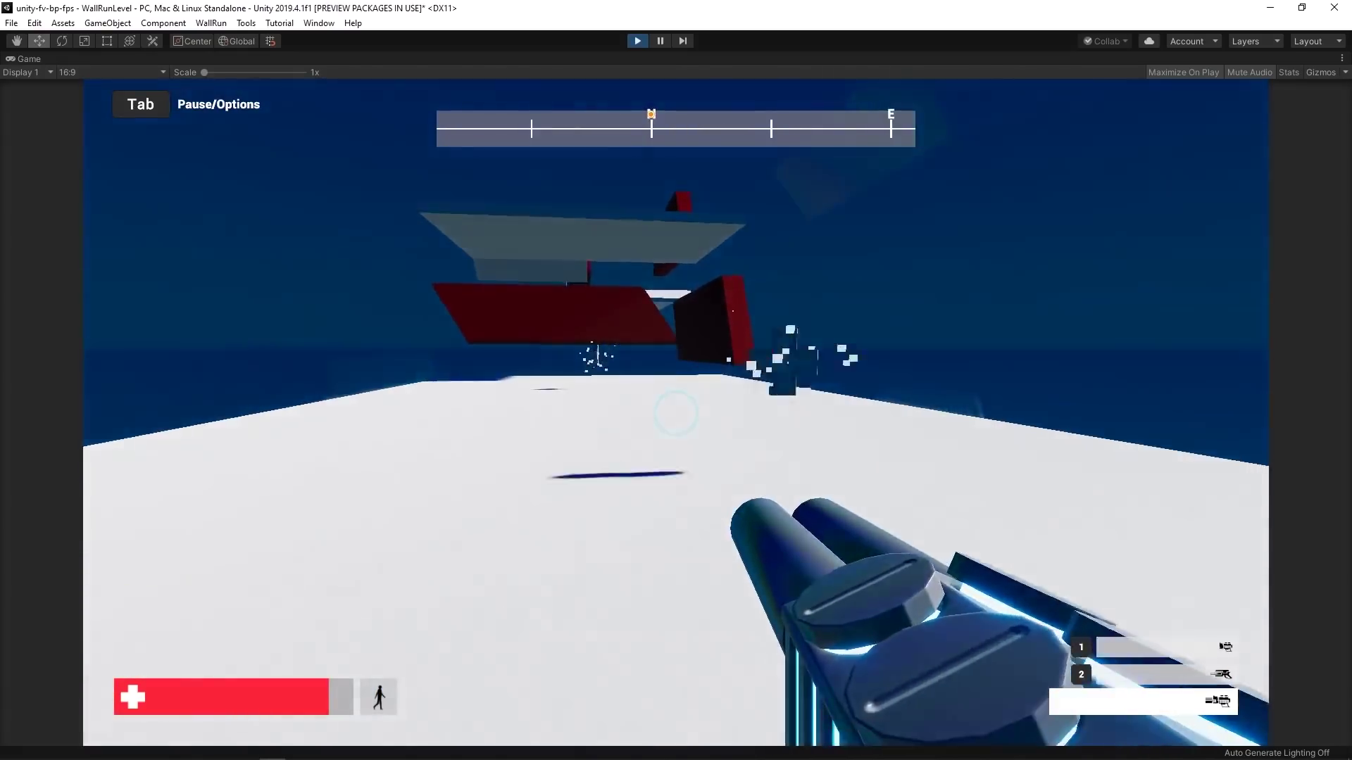
key(w)
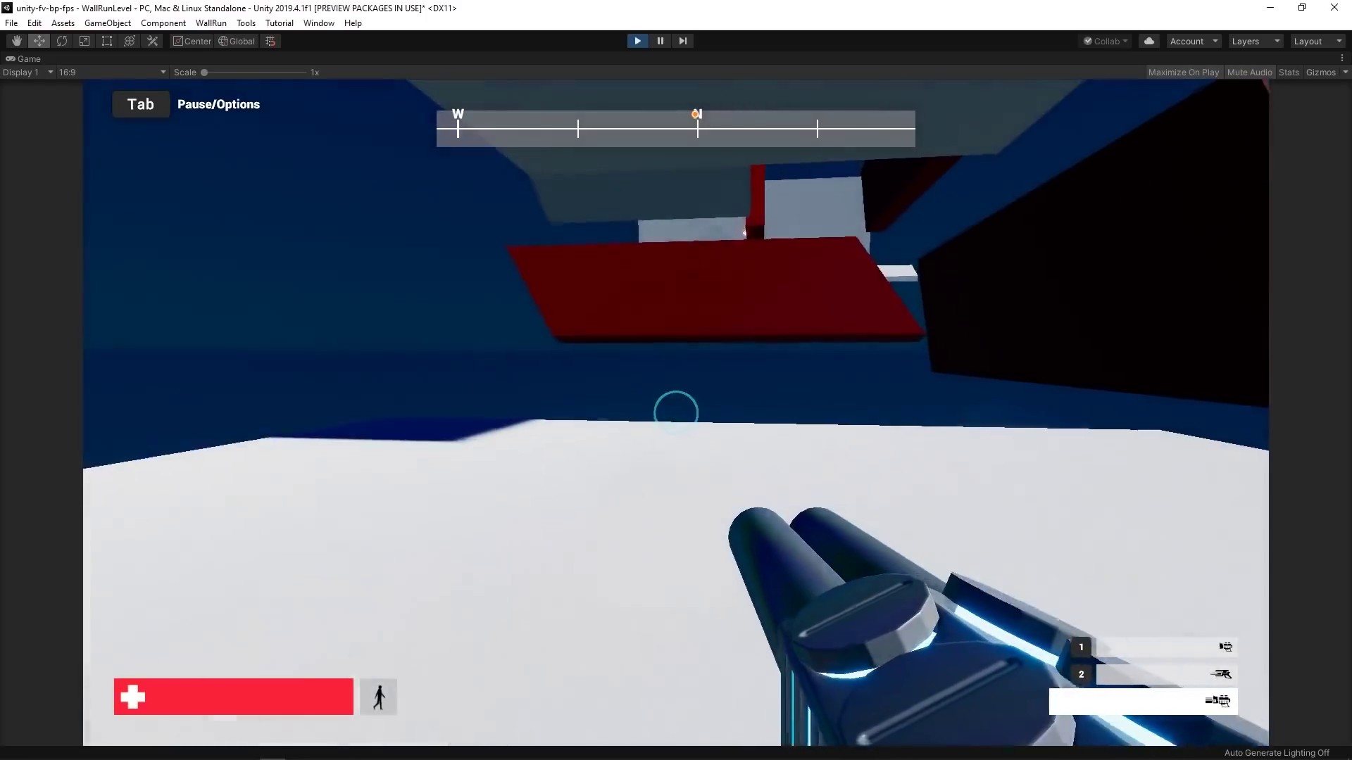
click(677, 413)
key(w)
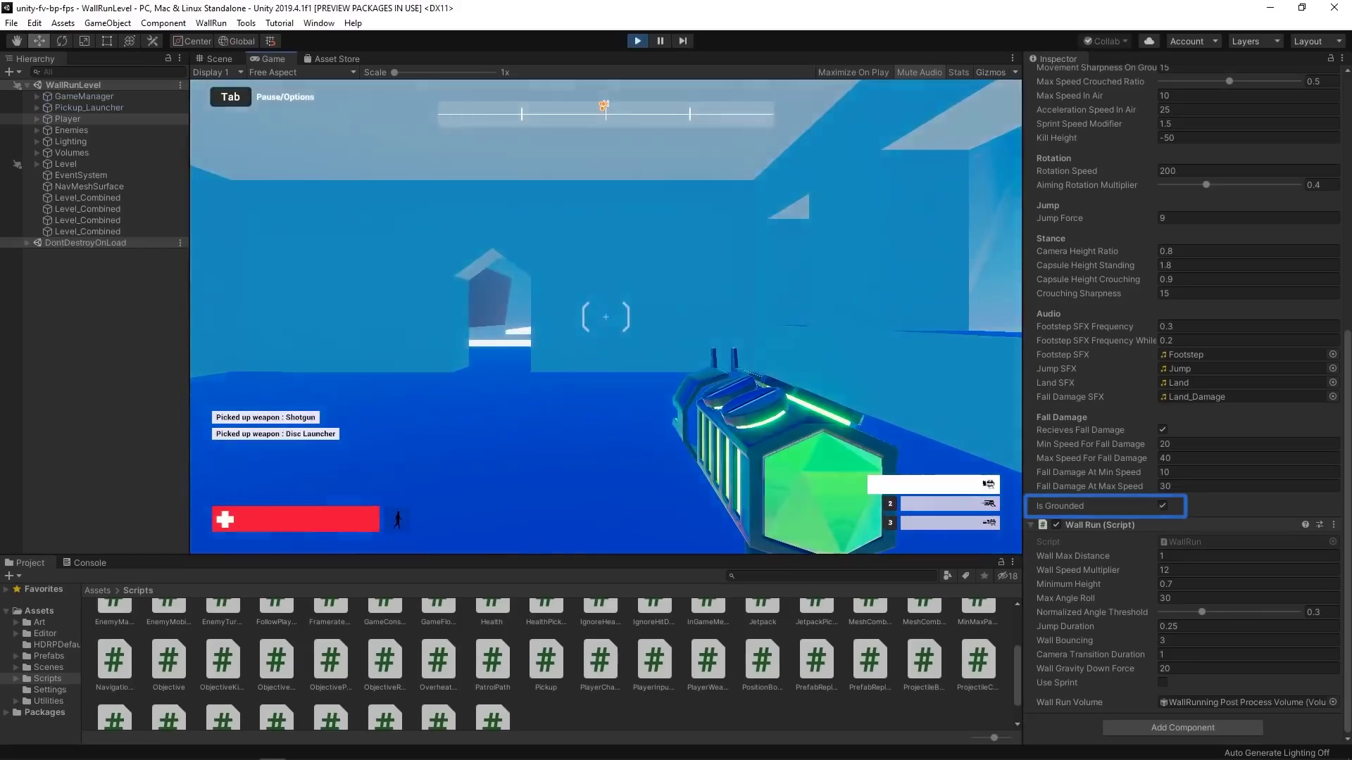
Step: Leave the starting room and jump repeatedly at the platform's edge, examining the player's Is Grounded state on the ground and in the air
key(w)
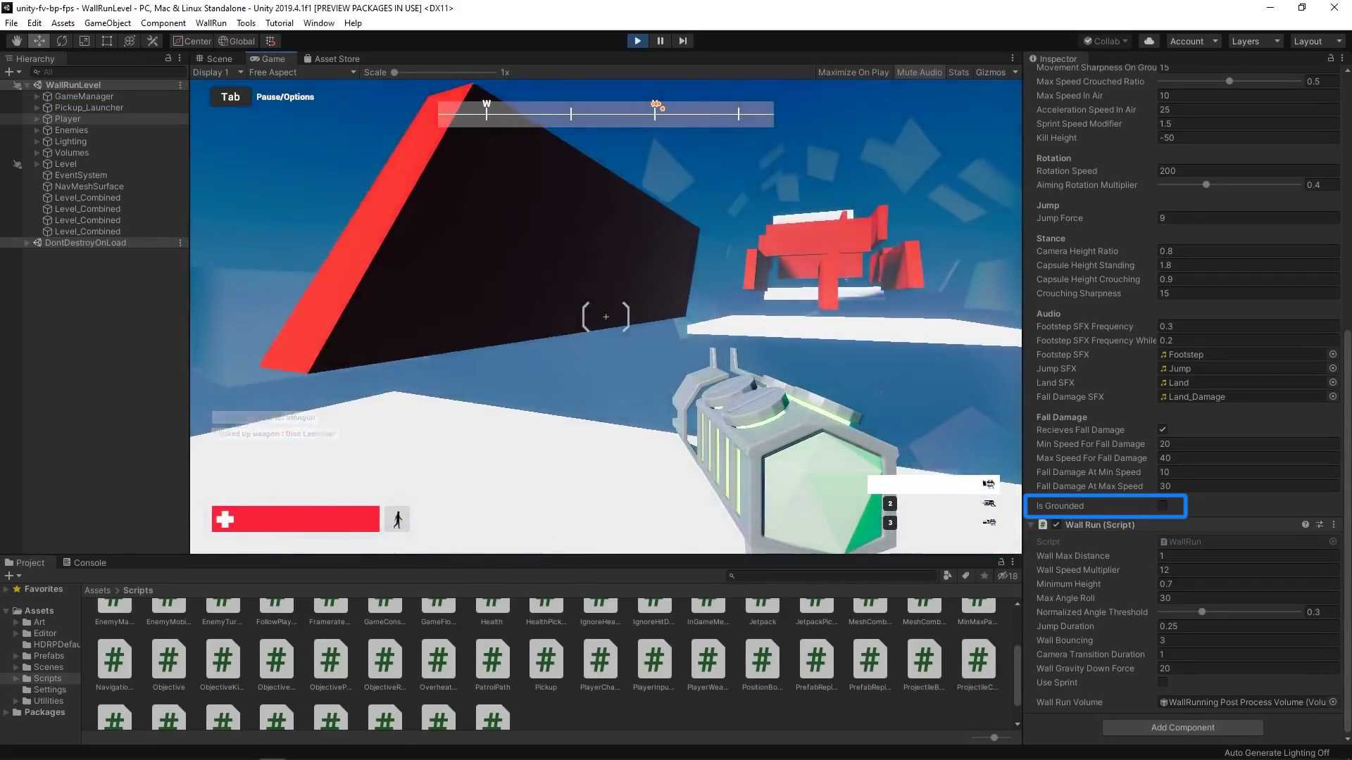
key(space)
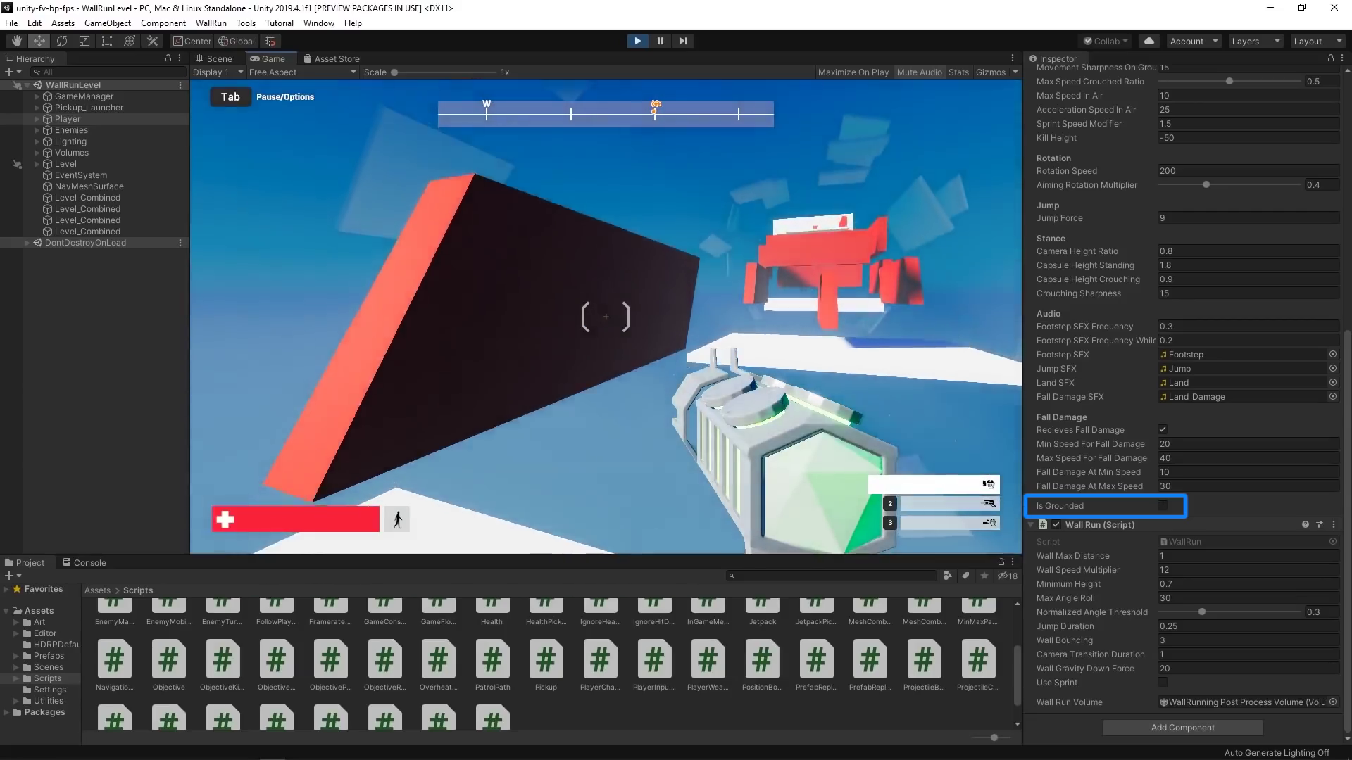
key(space)
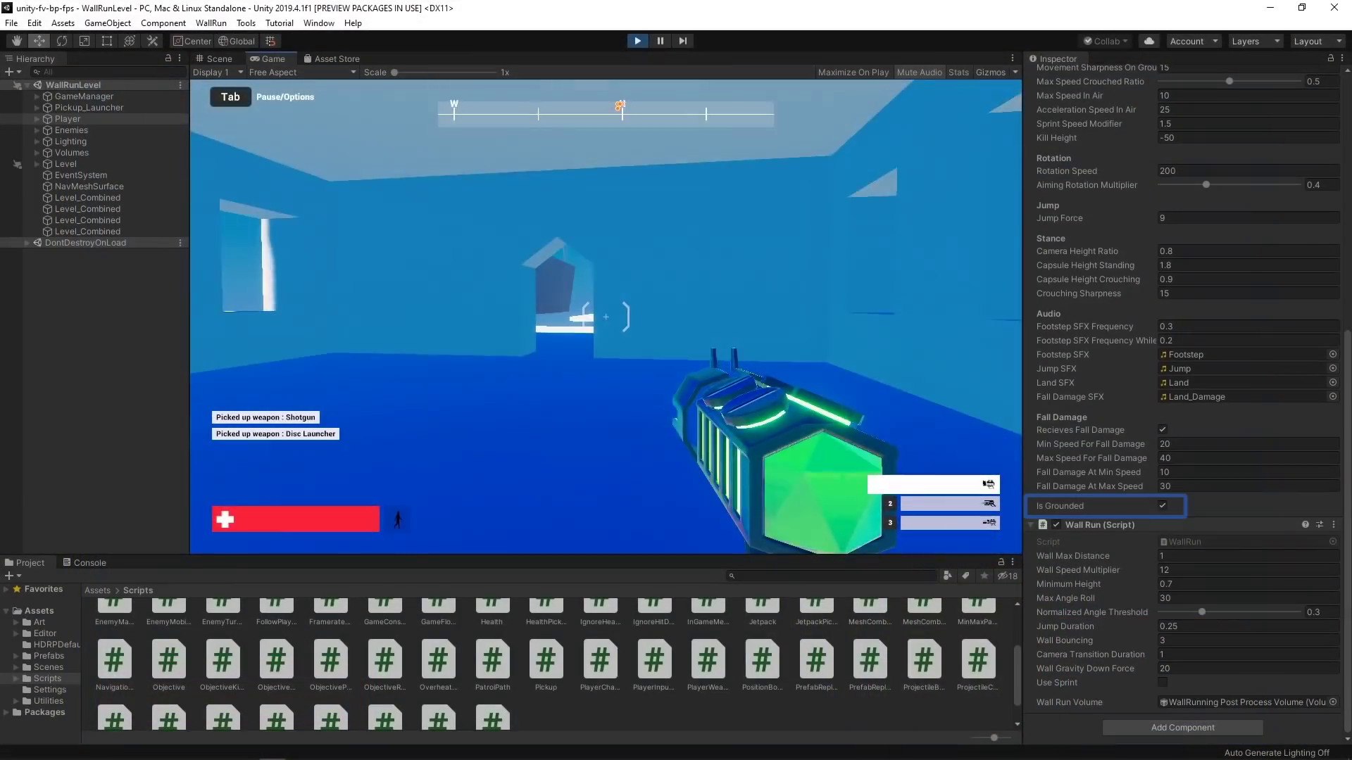
key(w)
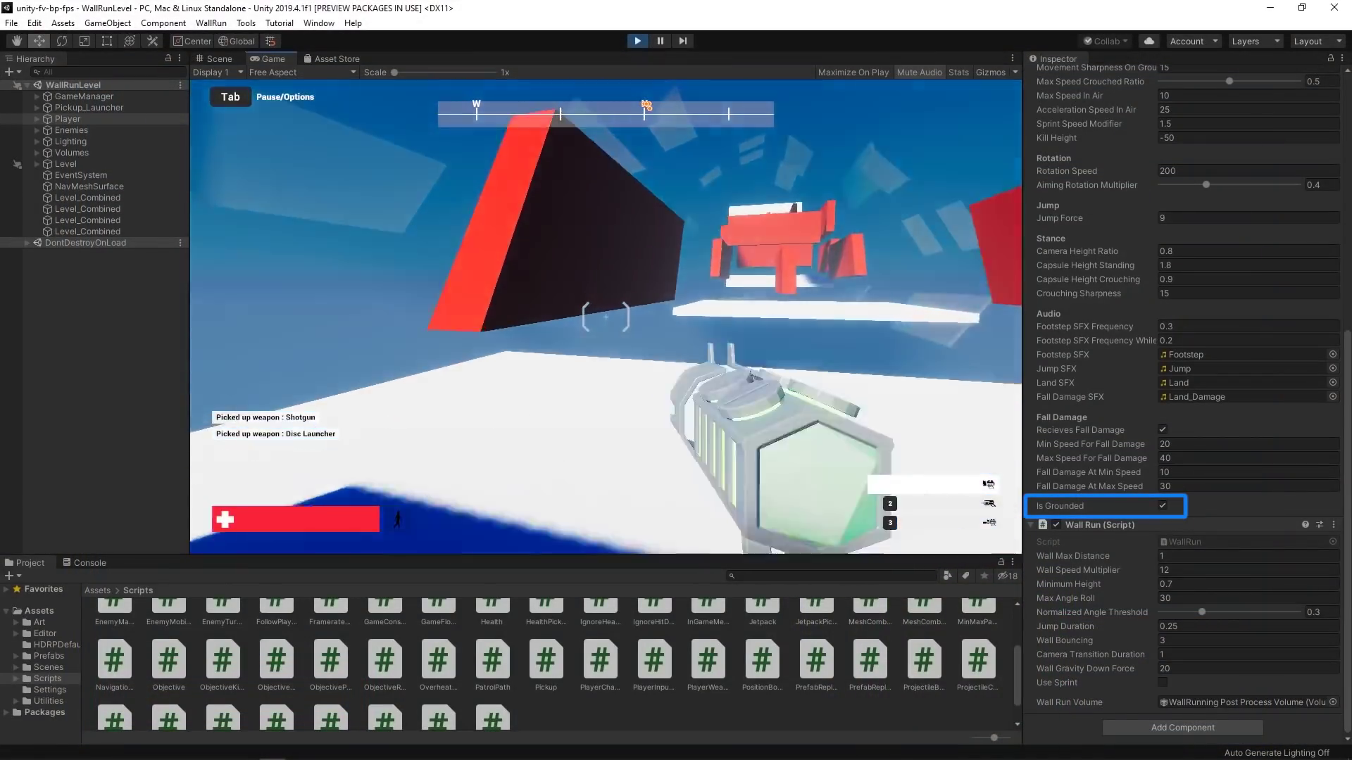
key(space)
key(space)
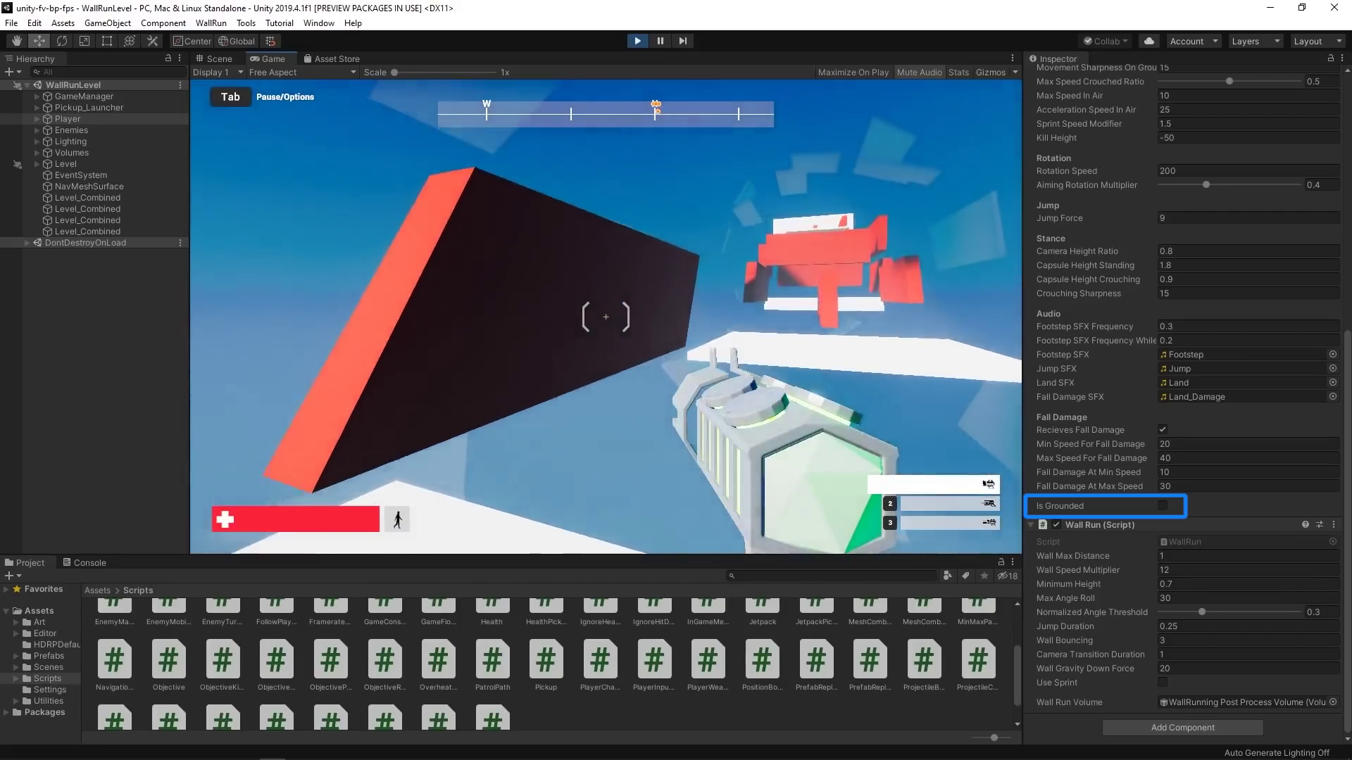
key(space)
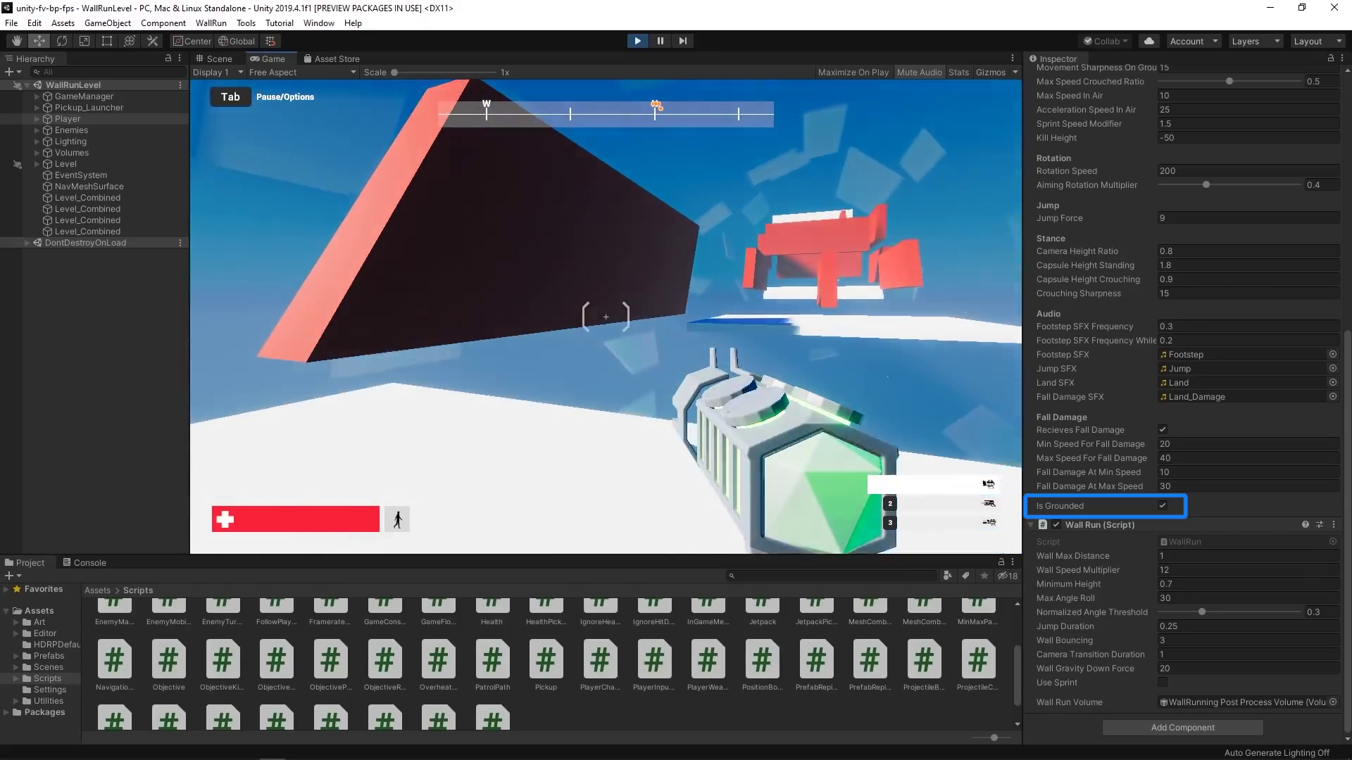
key(space)
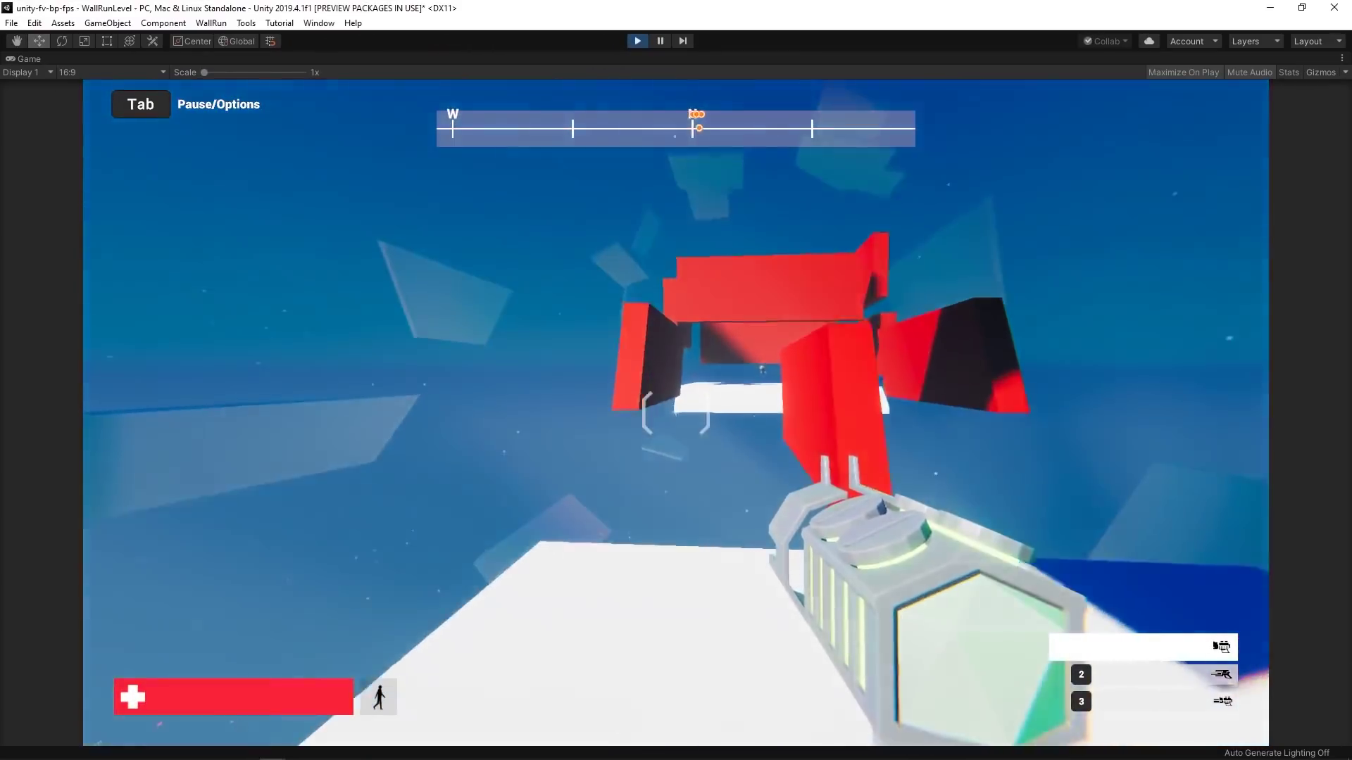
Step: Jump off the white platform and wall-run along the red walls to reach the robots' platform
key(w)
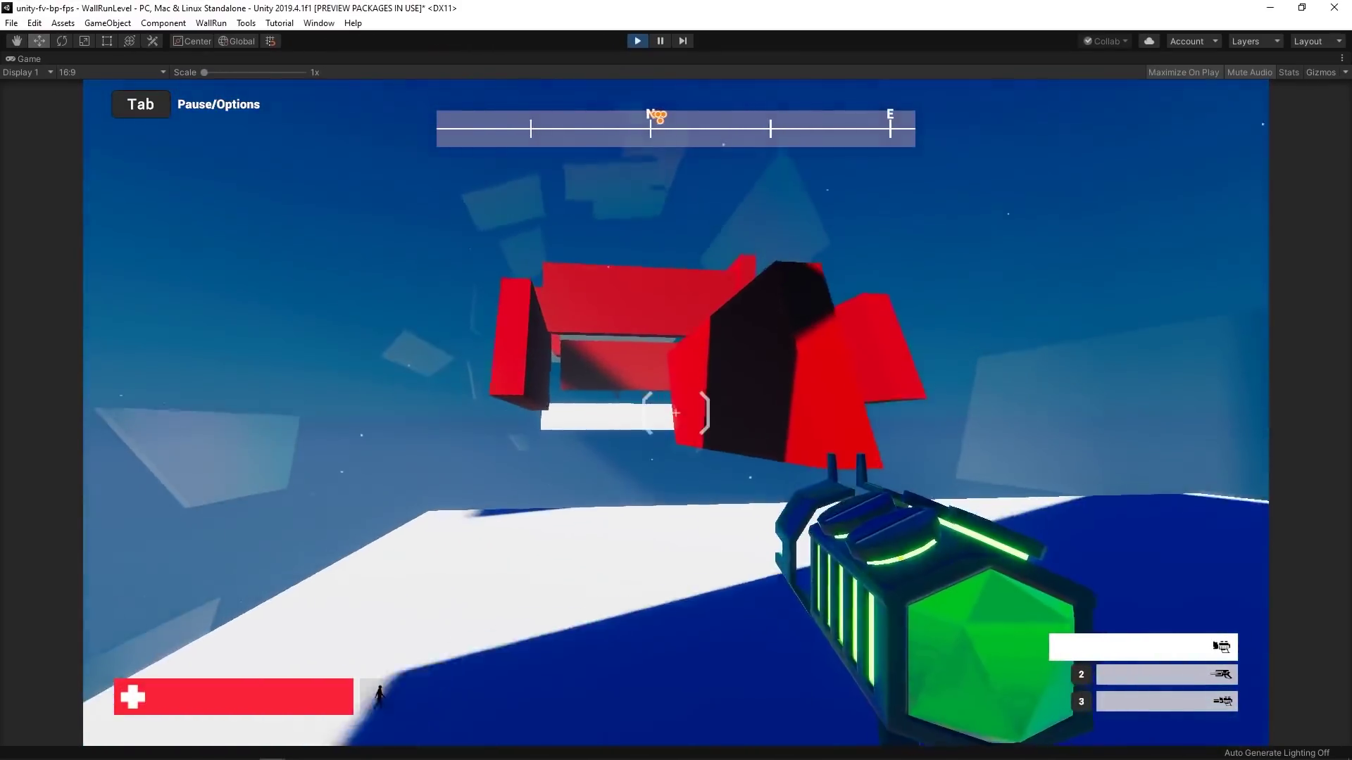
key(space)
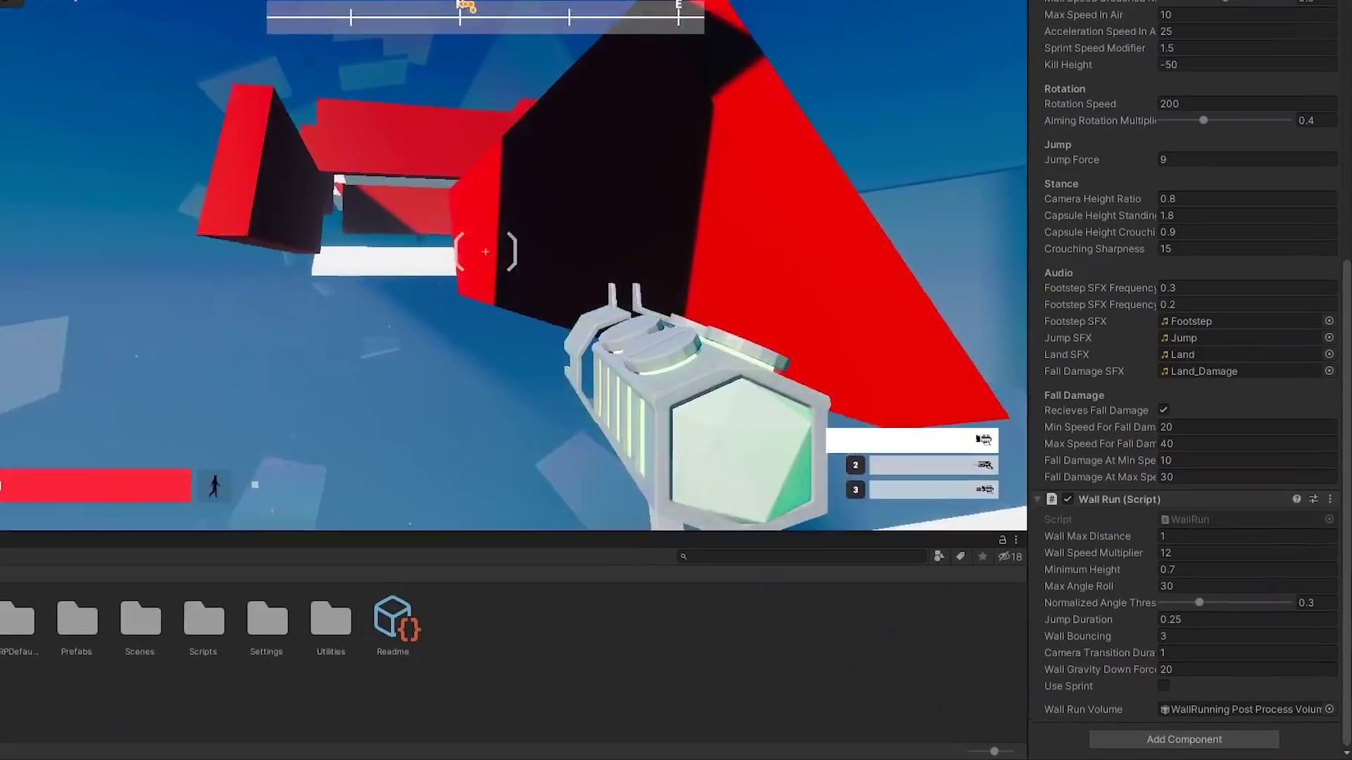
key(space)
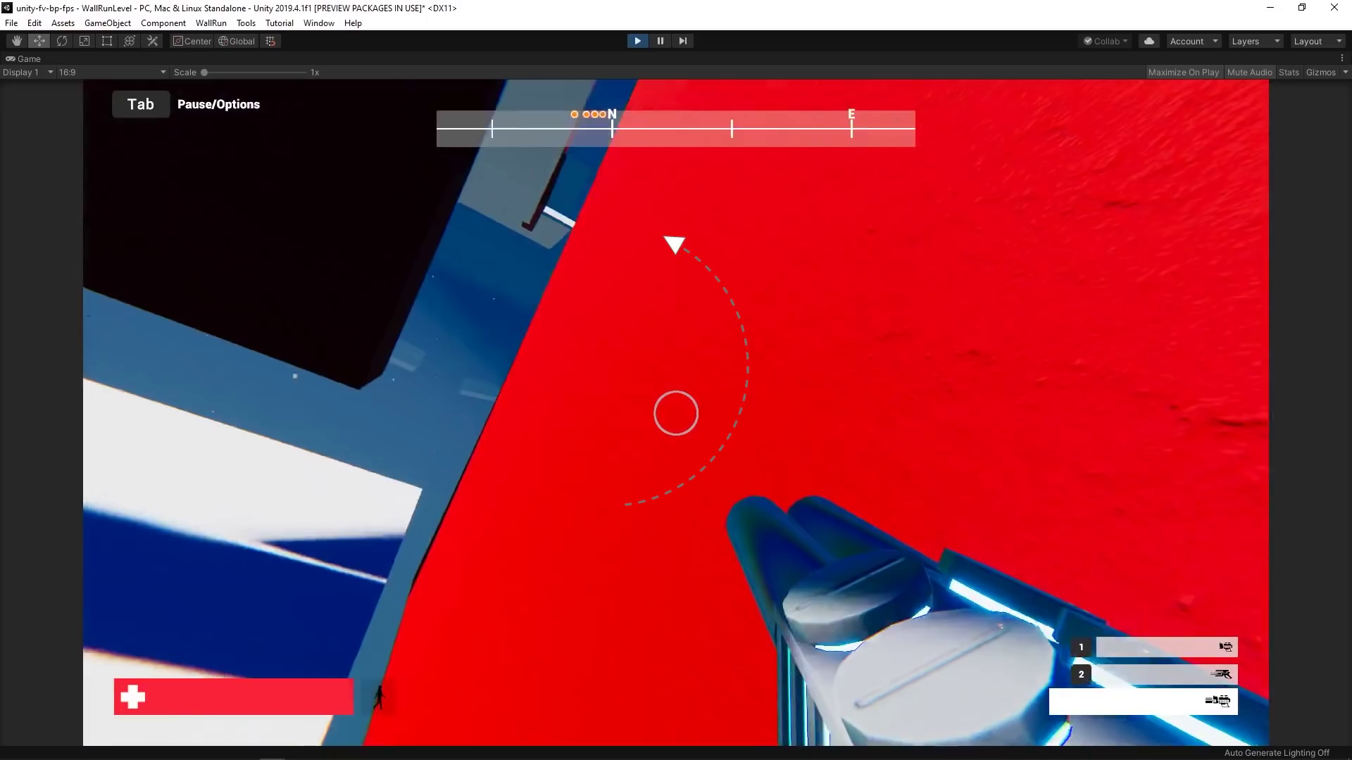
key(space)
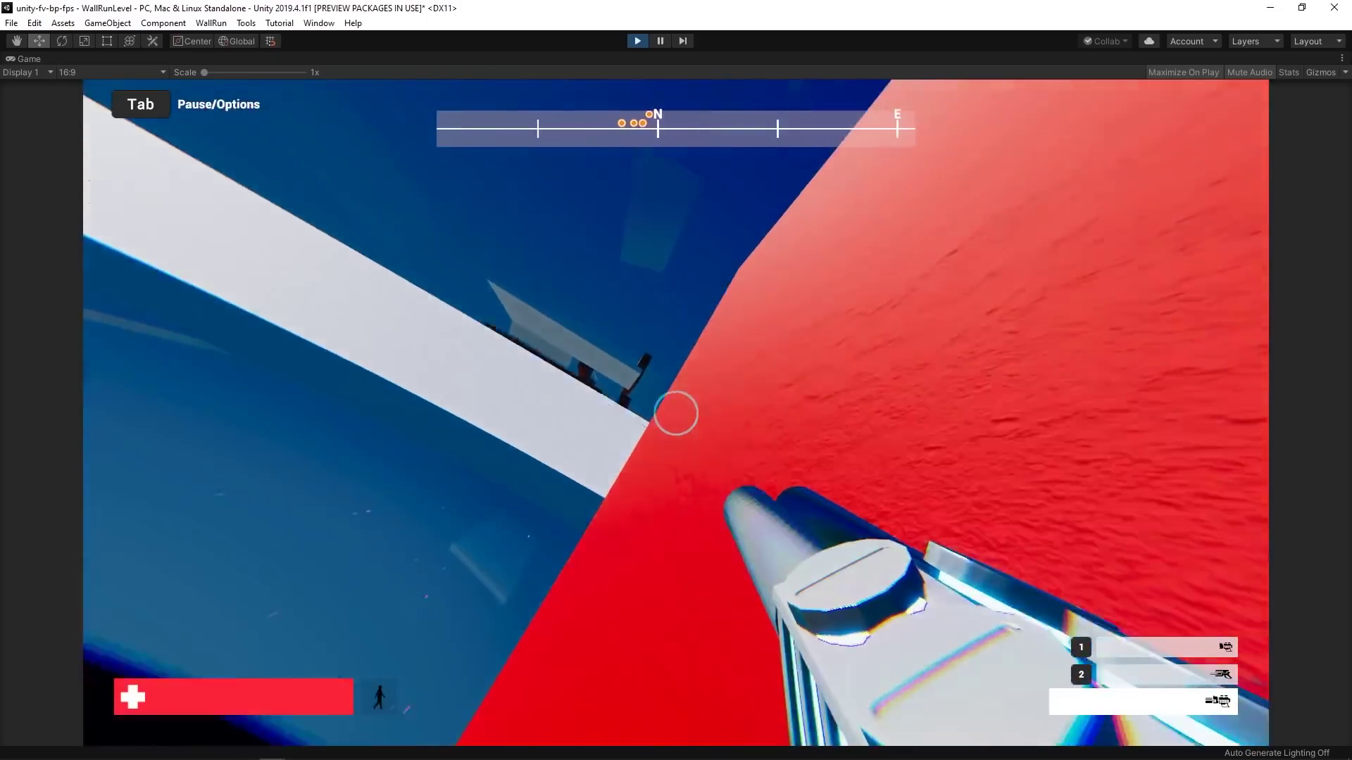
key(space)
Step: Attack the group of robots on the white platform with the blaster and the disc launcher, and switch to the shotgun
key(1)
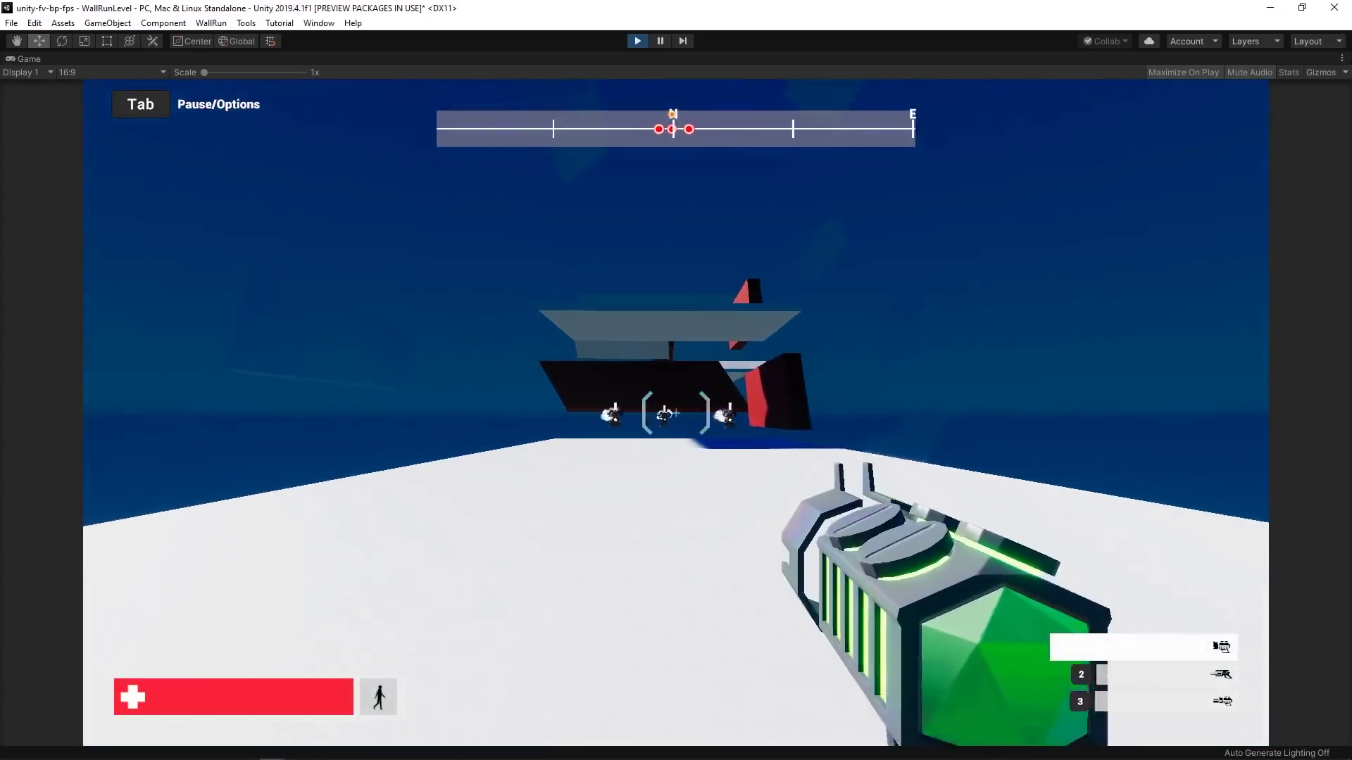
click(677, 413)
key(2)
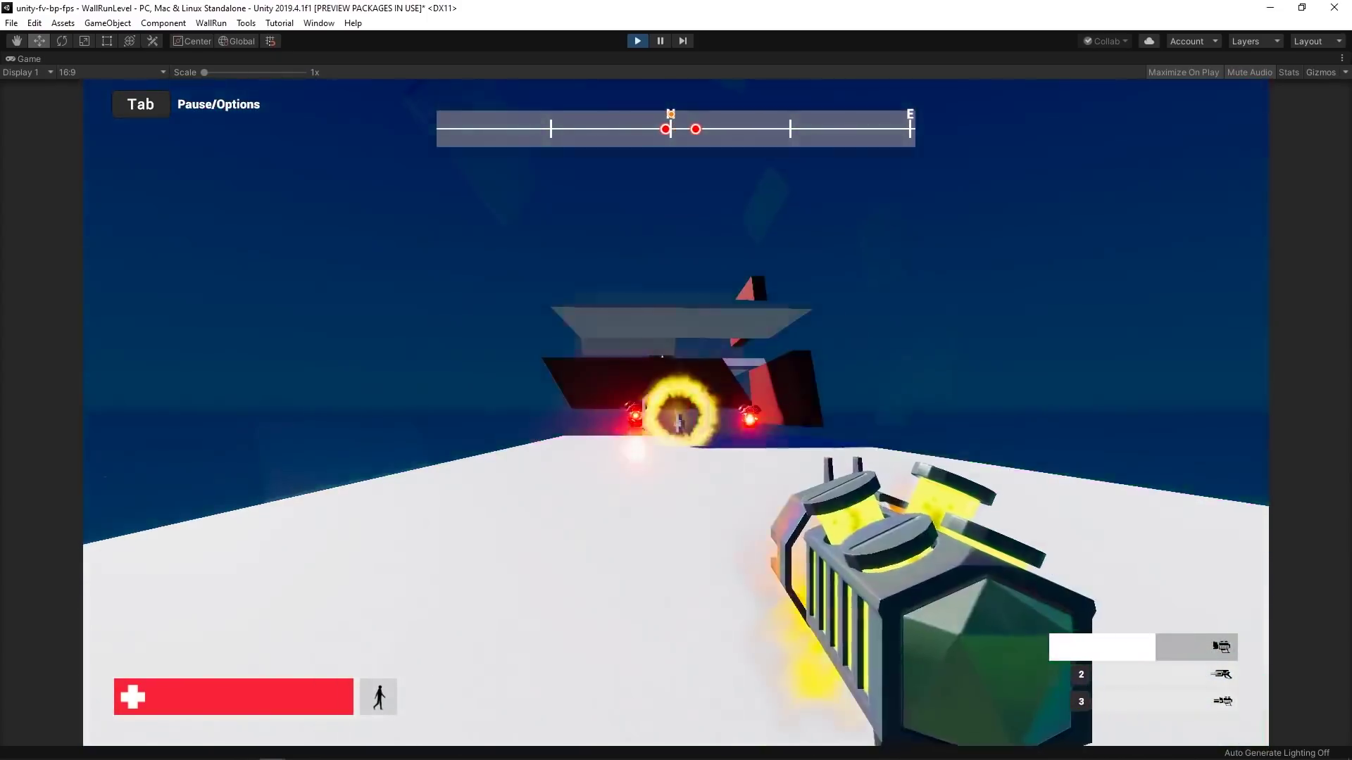
click(676, 424)
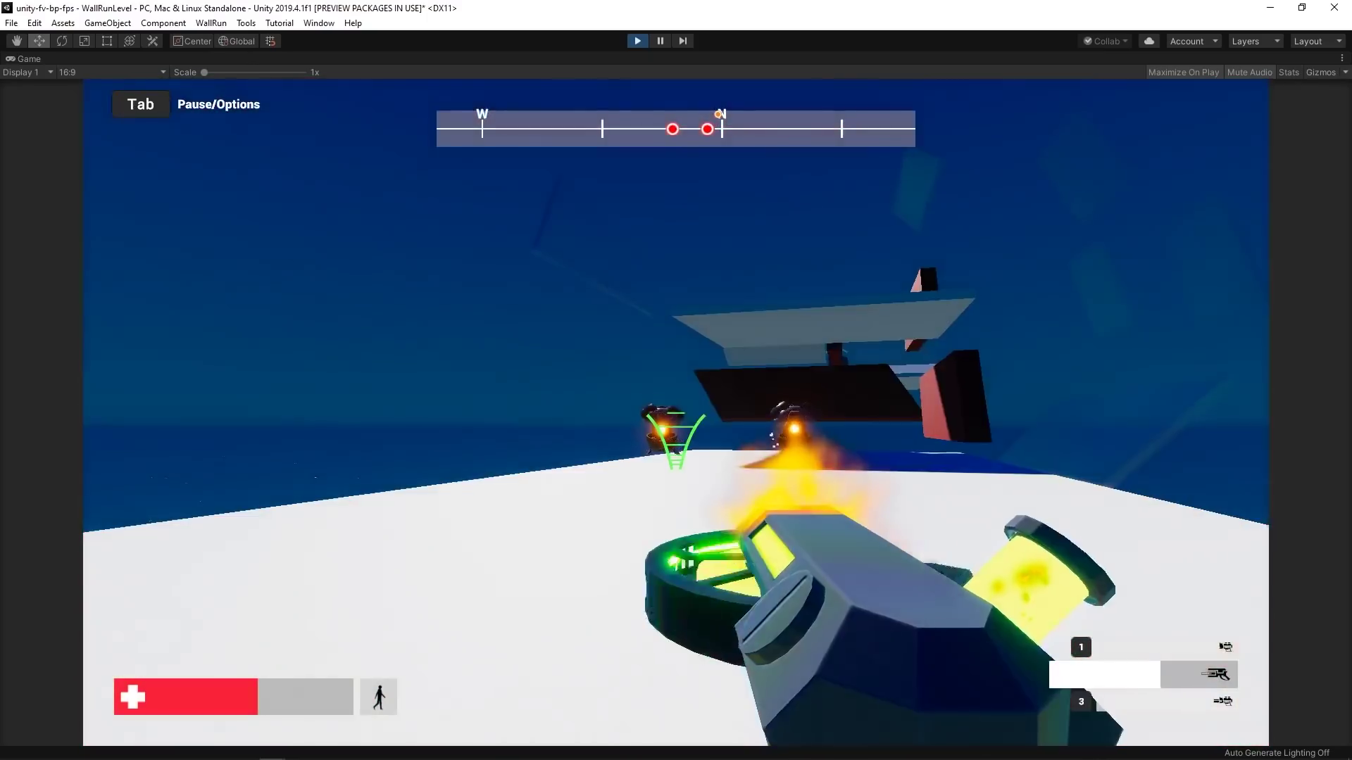
key(3)
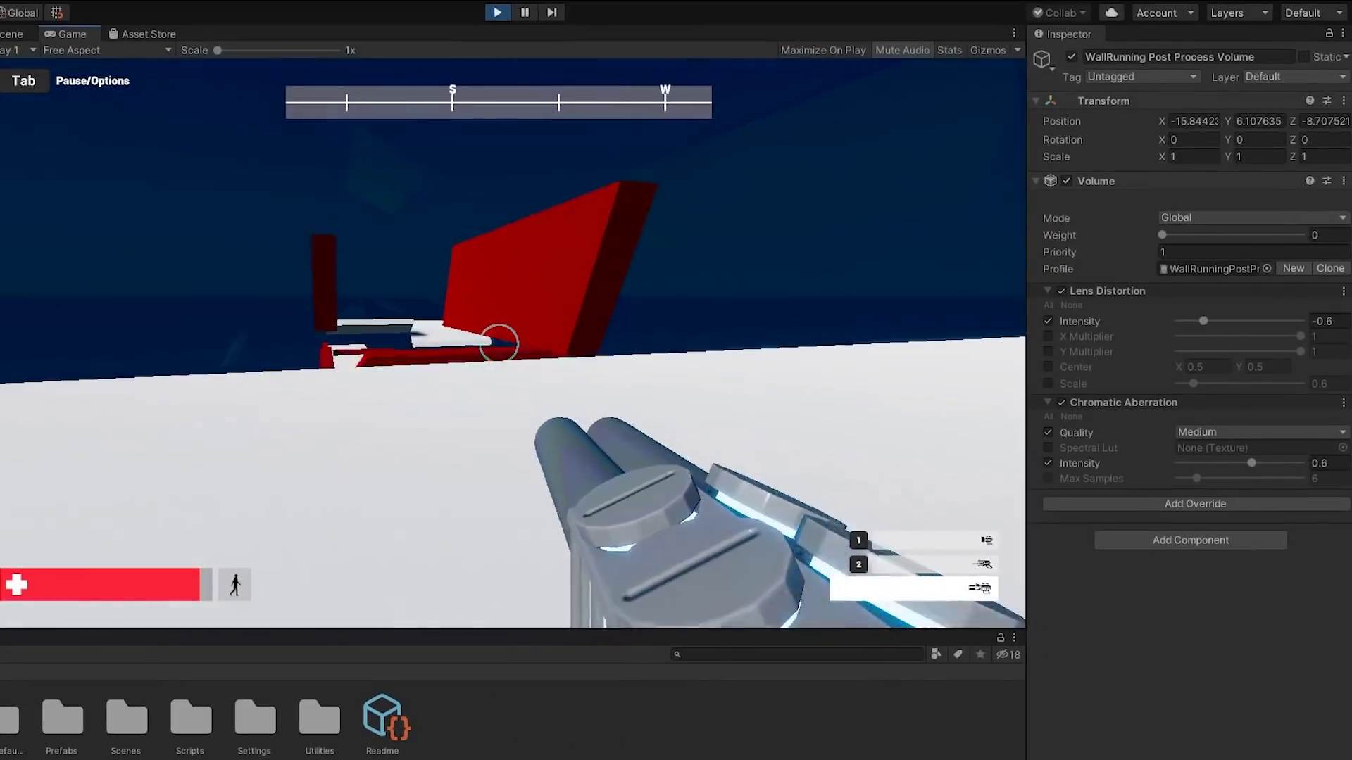
Step: Wall-run southward along the tall red wall with the WallRunning Post Process Volume inspected, and jump off it
key(w)
key(space)
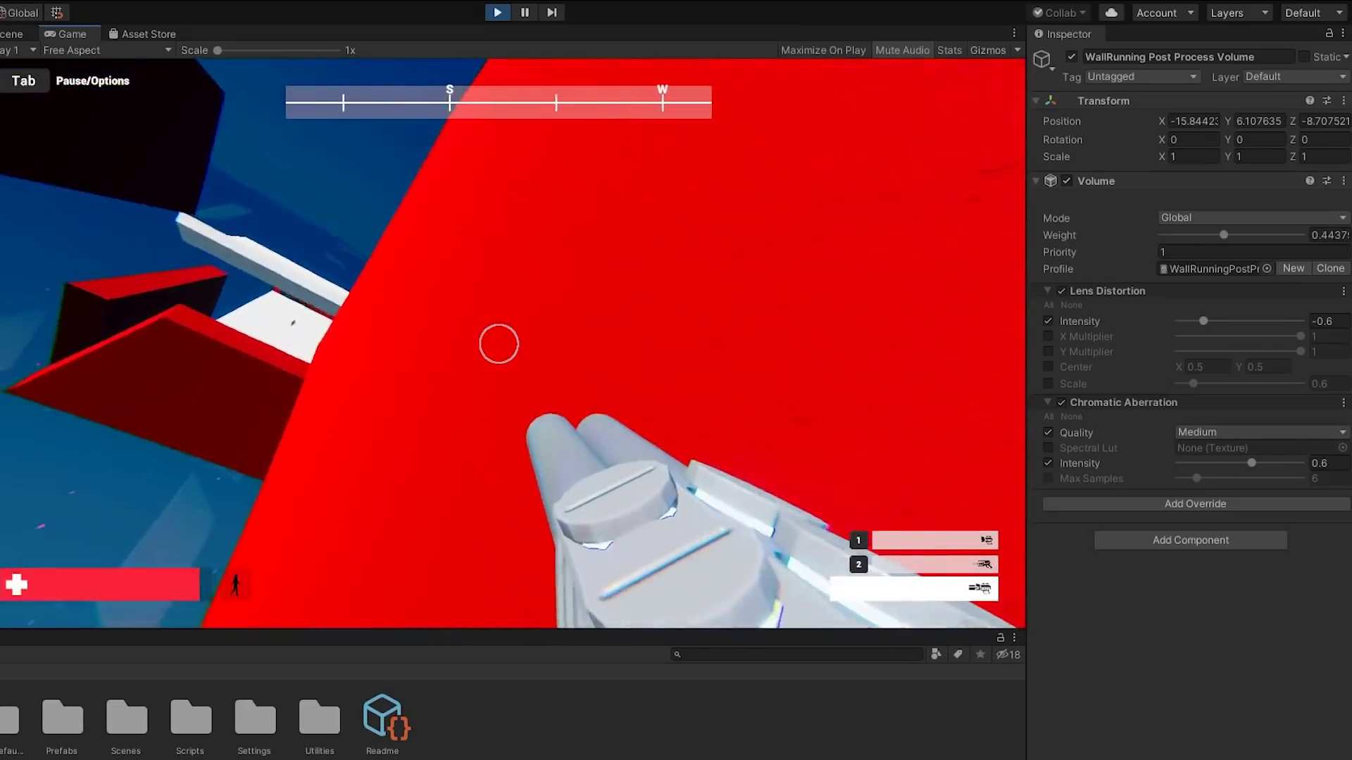
key(space)
key(space)
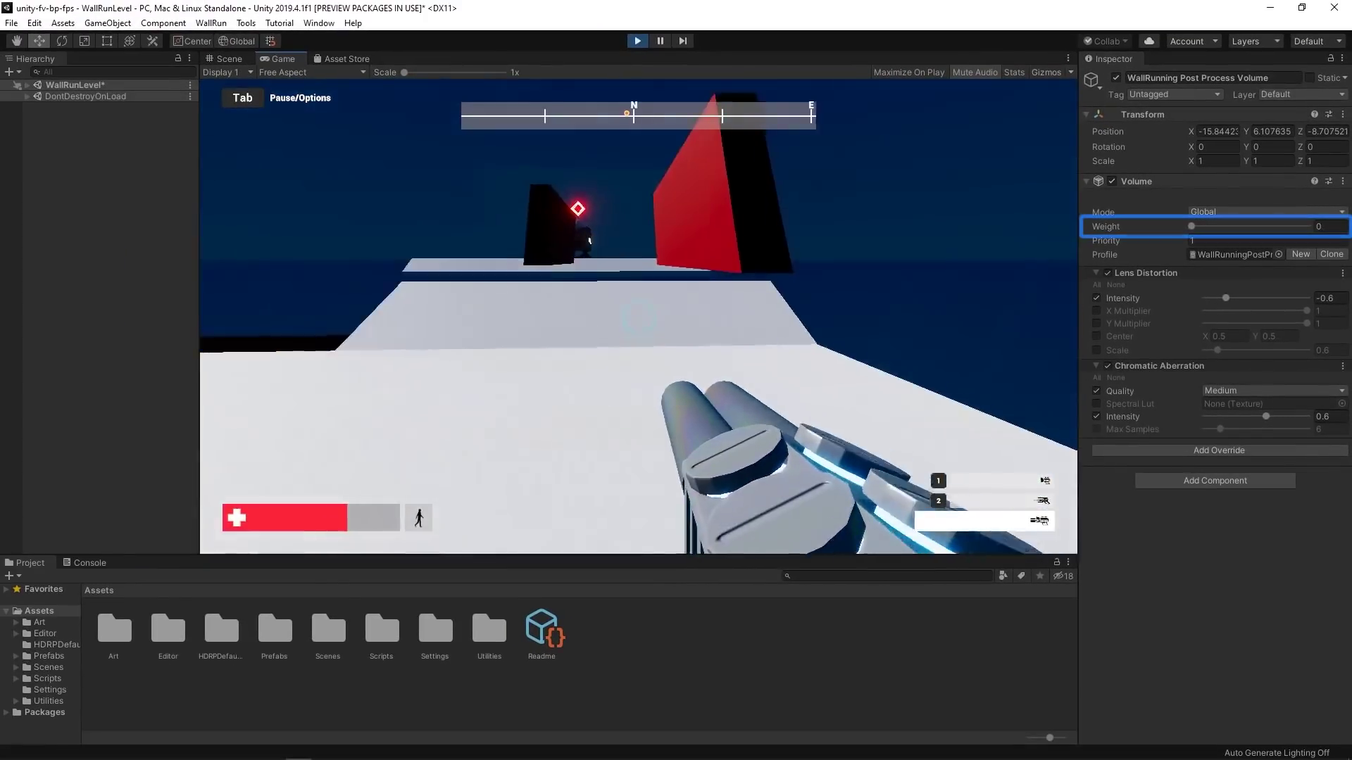
Step: Wall-run between the two facing walls toward the turret, examining how the post-process volume's Weight responds
key(w)
key(space)
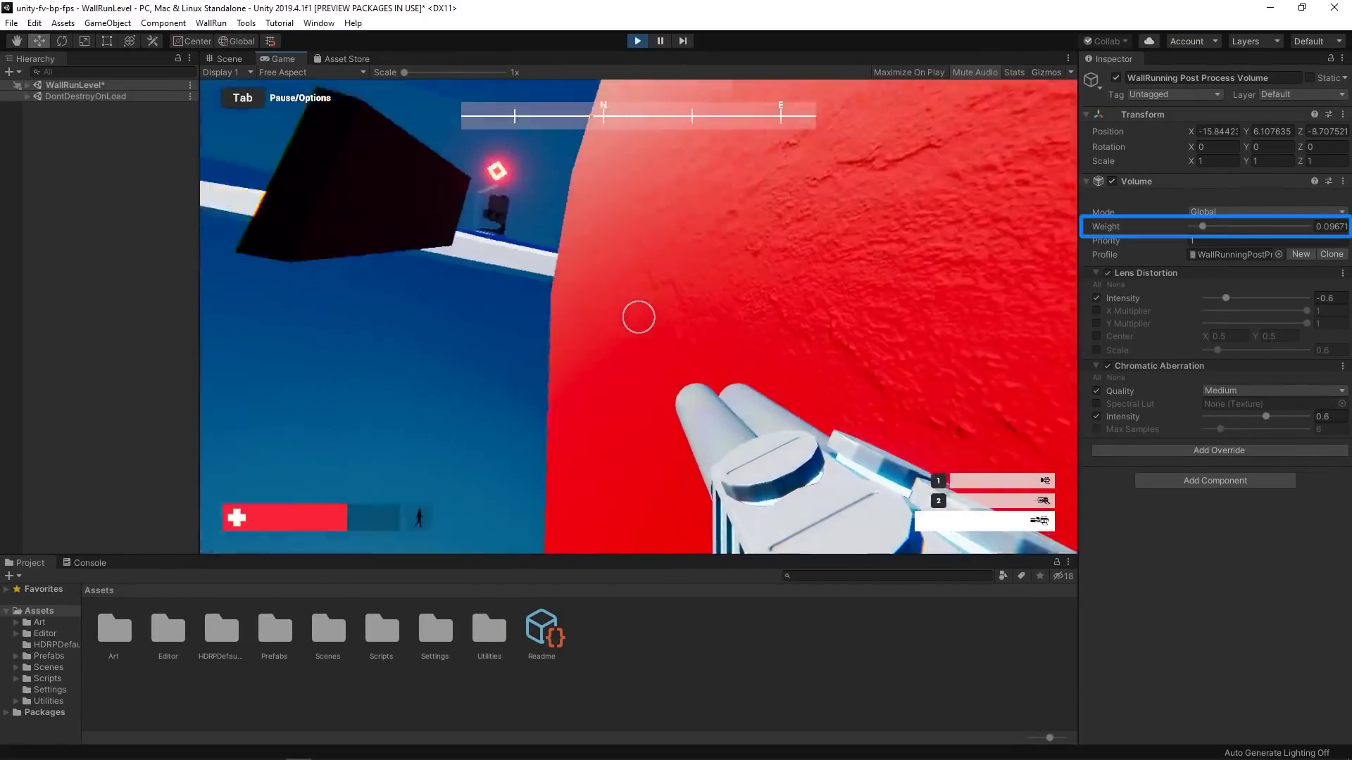
key(space)
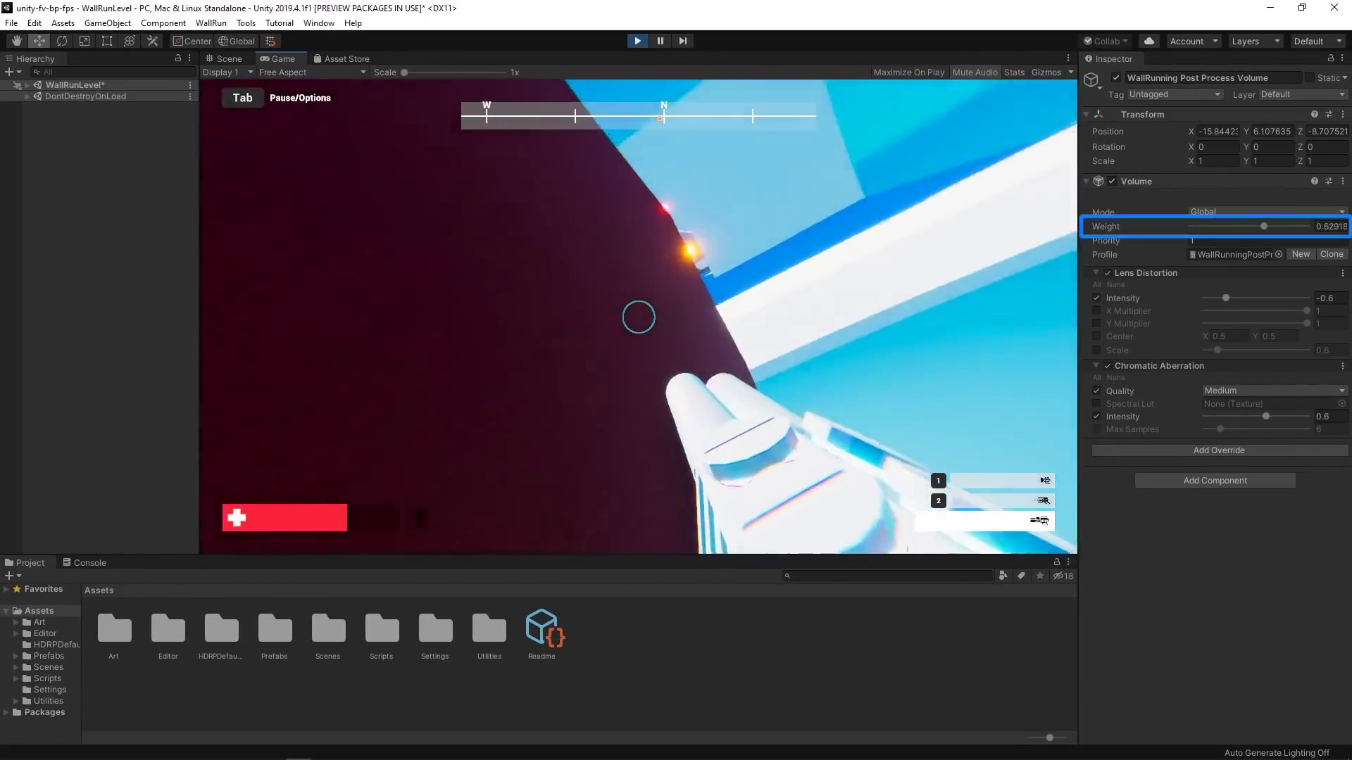
key(space)
Step: Fire the shotgun at the turret area, swap to the blaster and back, and jump toward the red walls
click(639, 317)
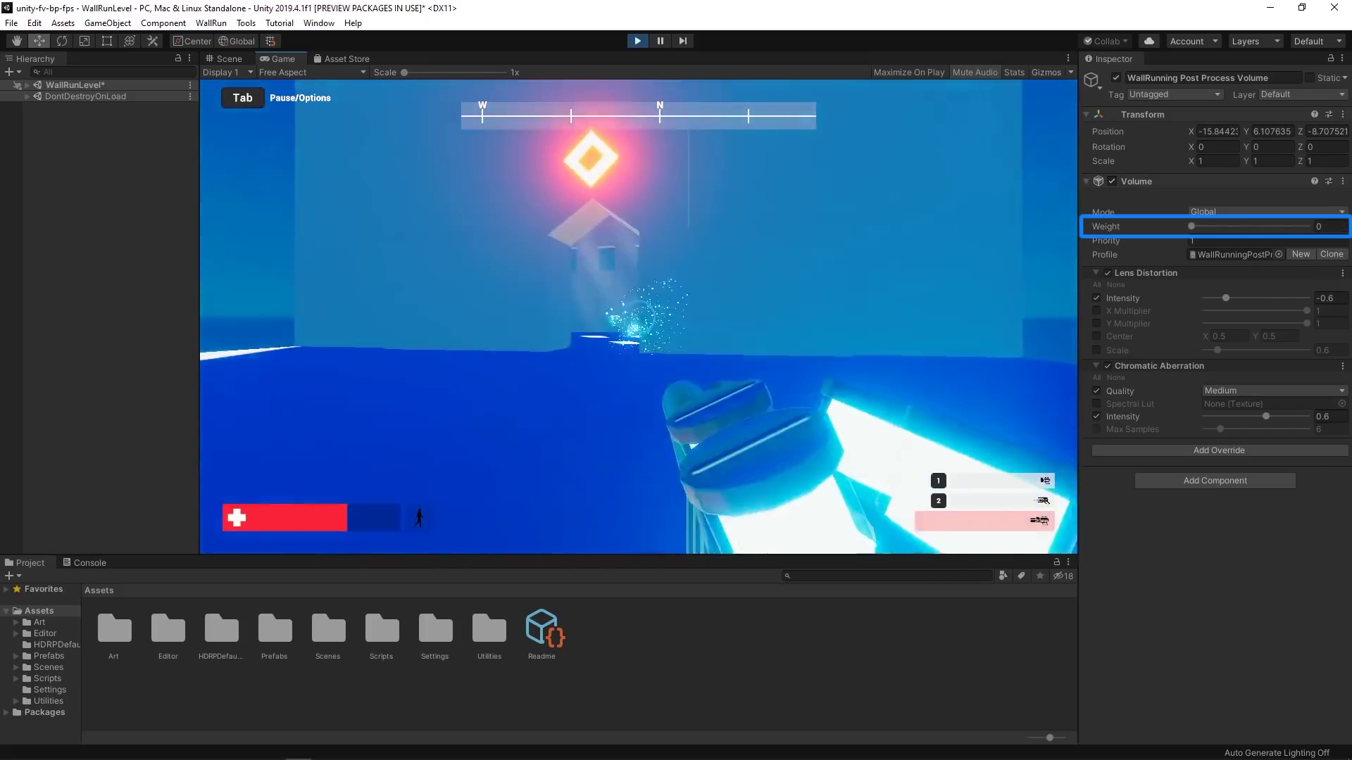
key(1)
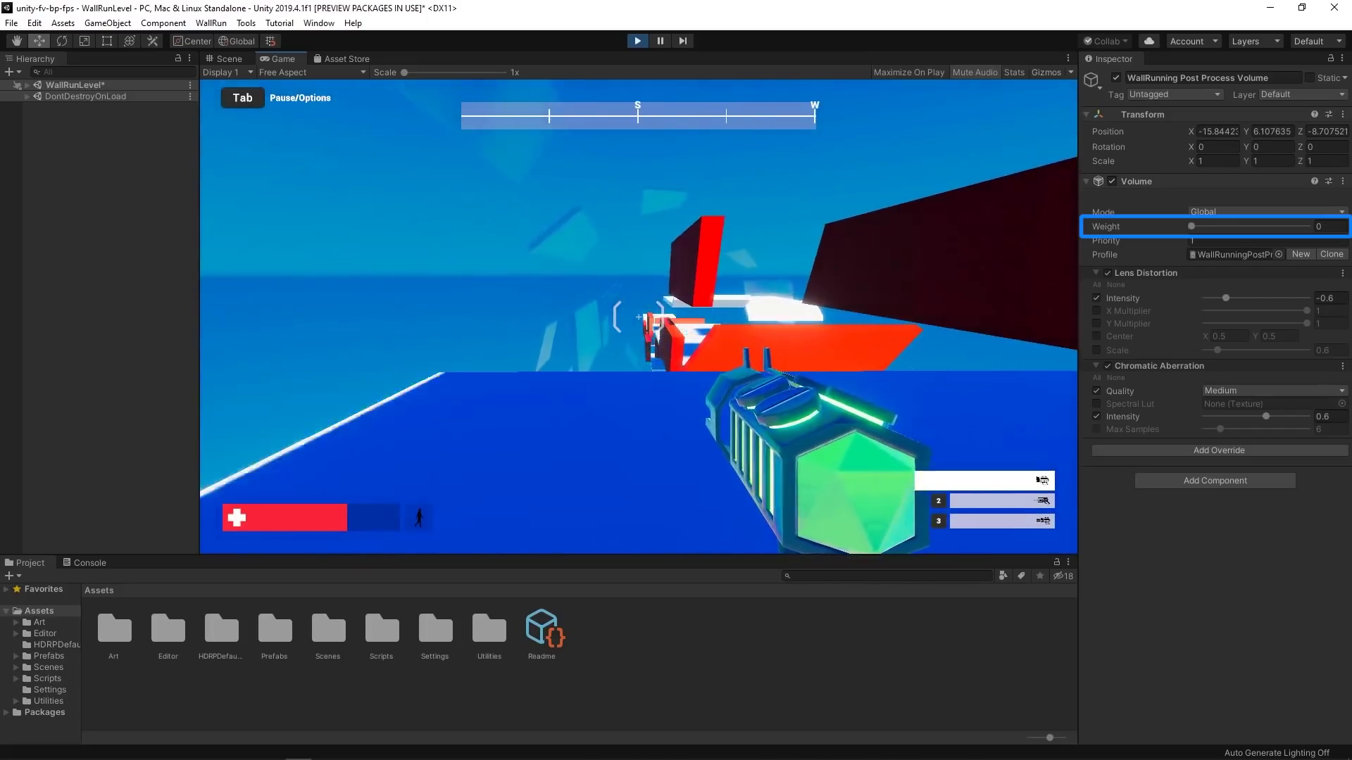
key(3)
key(space)
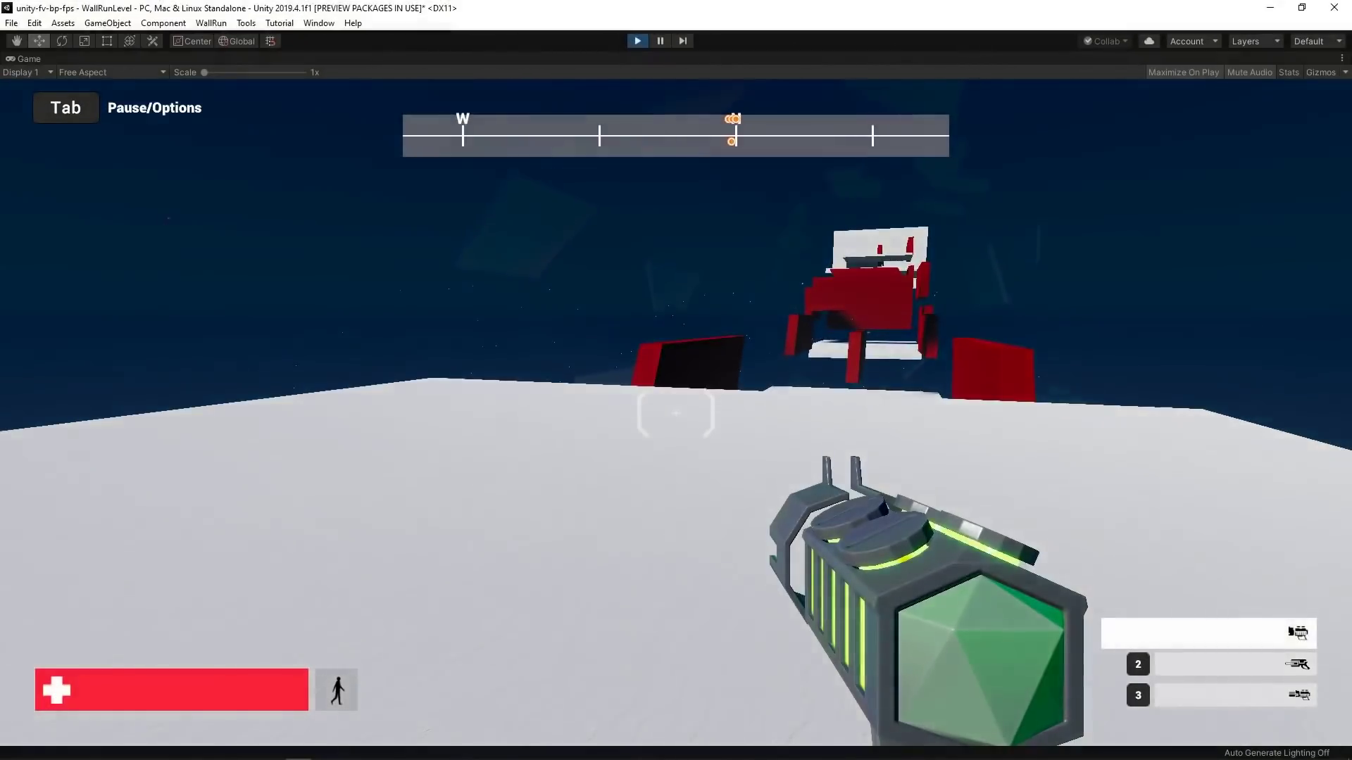
Step: From the first white platform, wall-run along the nearest red wall and land on the next platform
key(w)
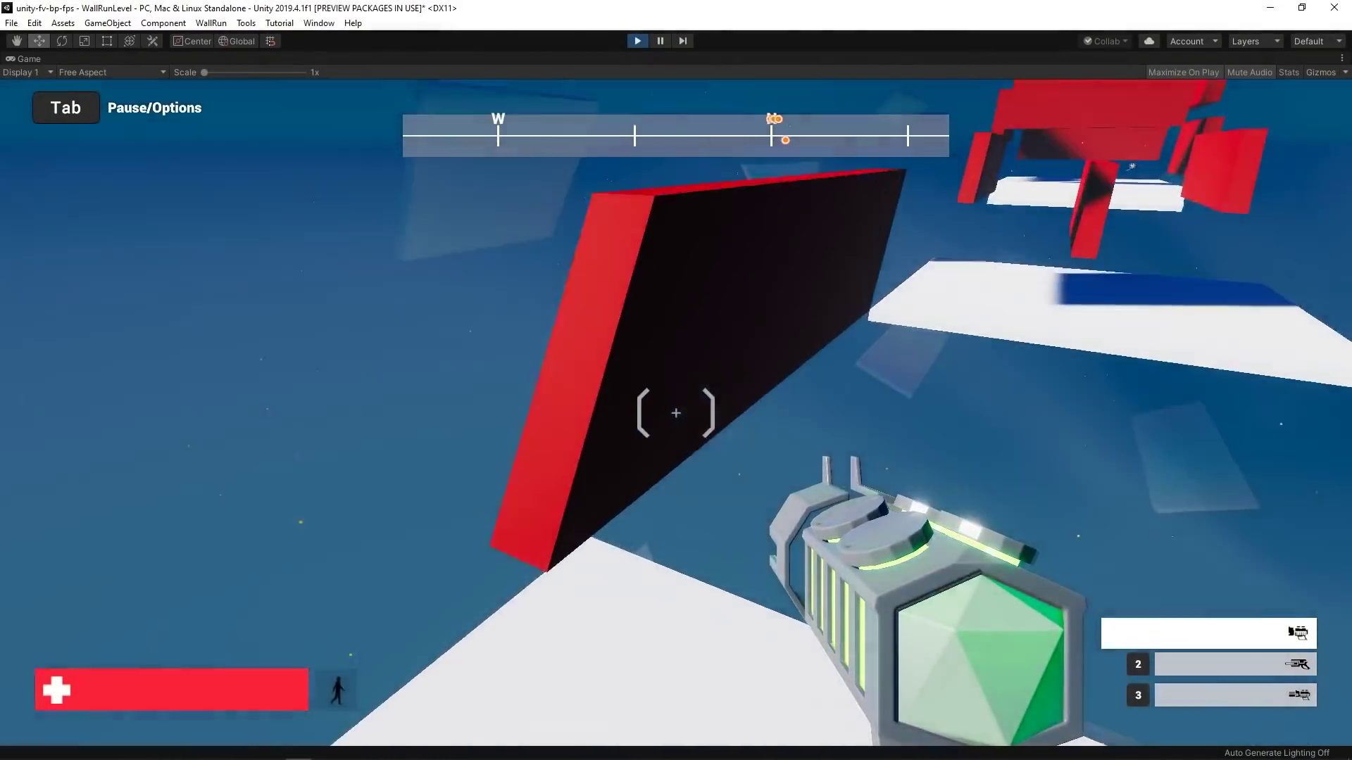
key(space)
key(w)
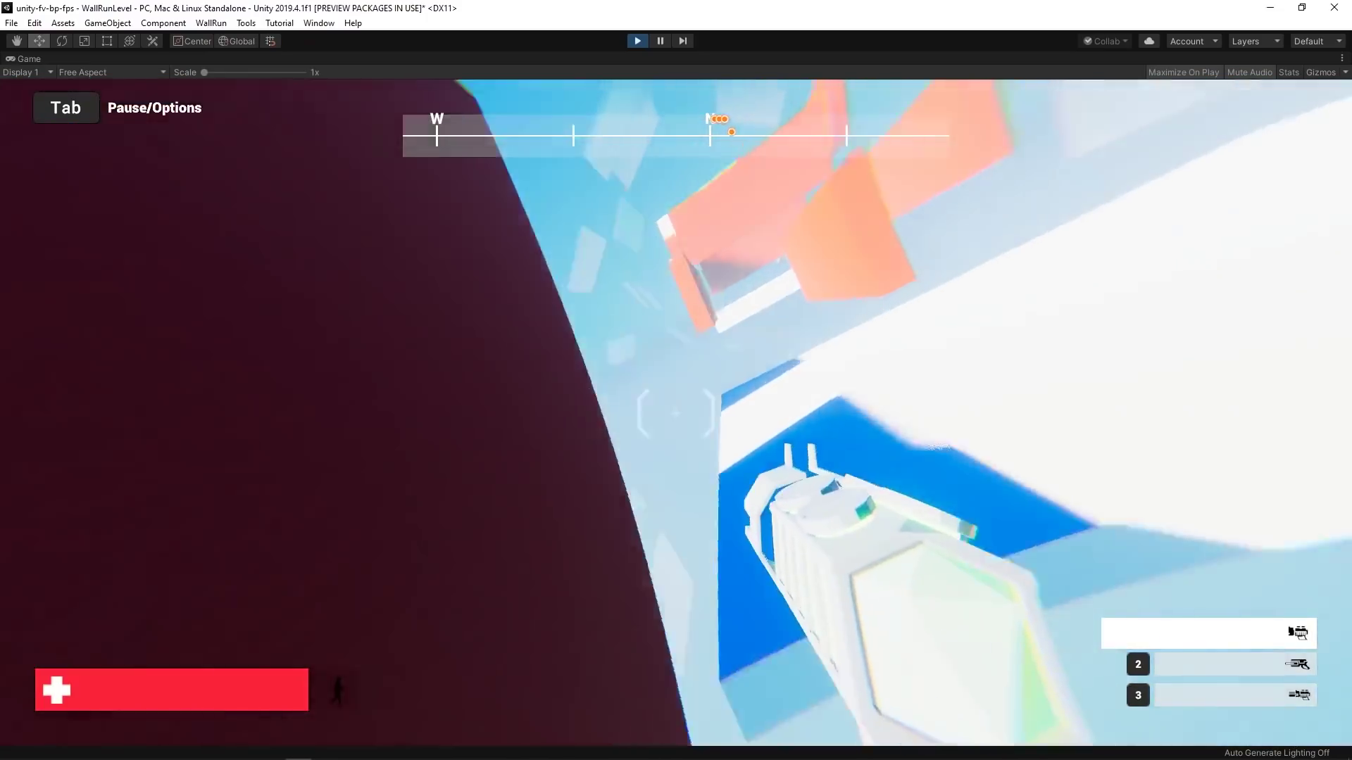
key(w)
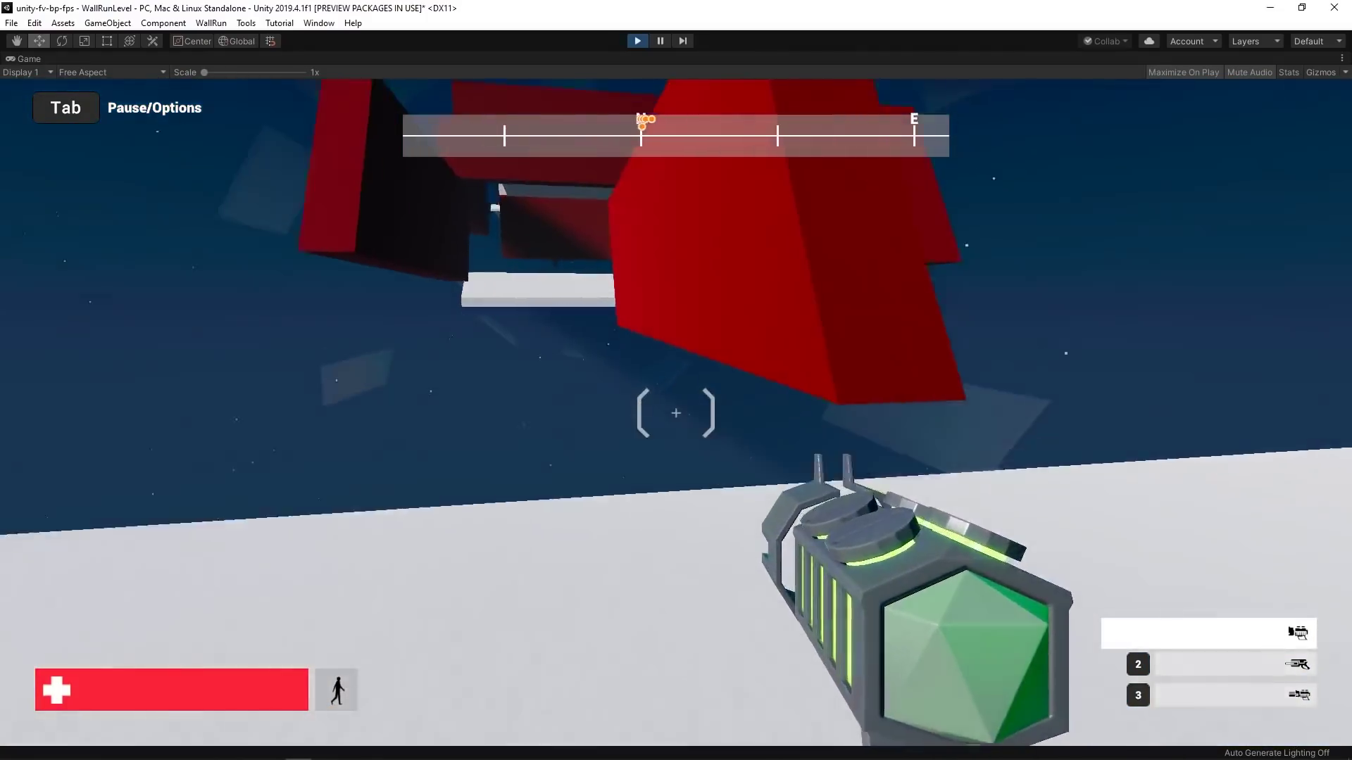
Step: Jump between the angled red walls, wall-running across the gap to the platform guarded by a single robot
key(space)
key(space)
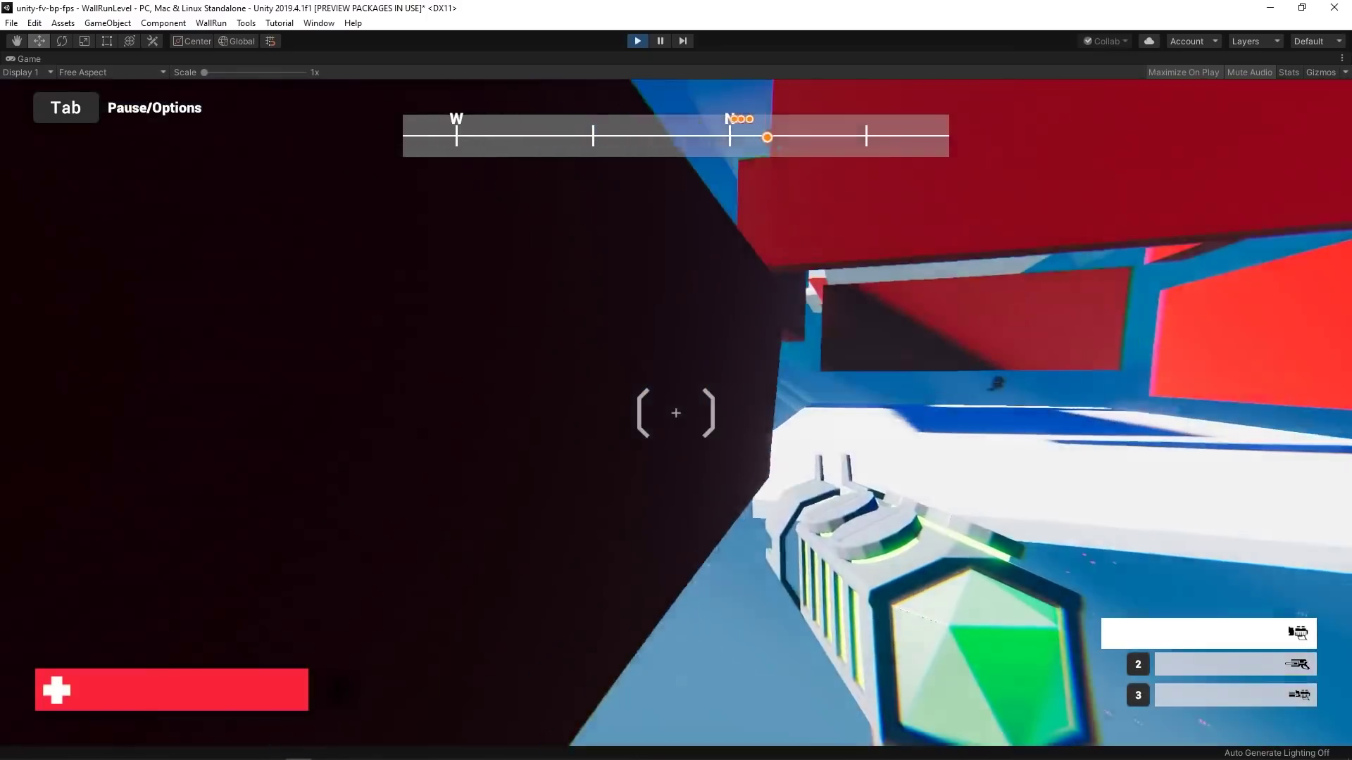
key(space)
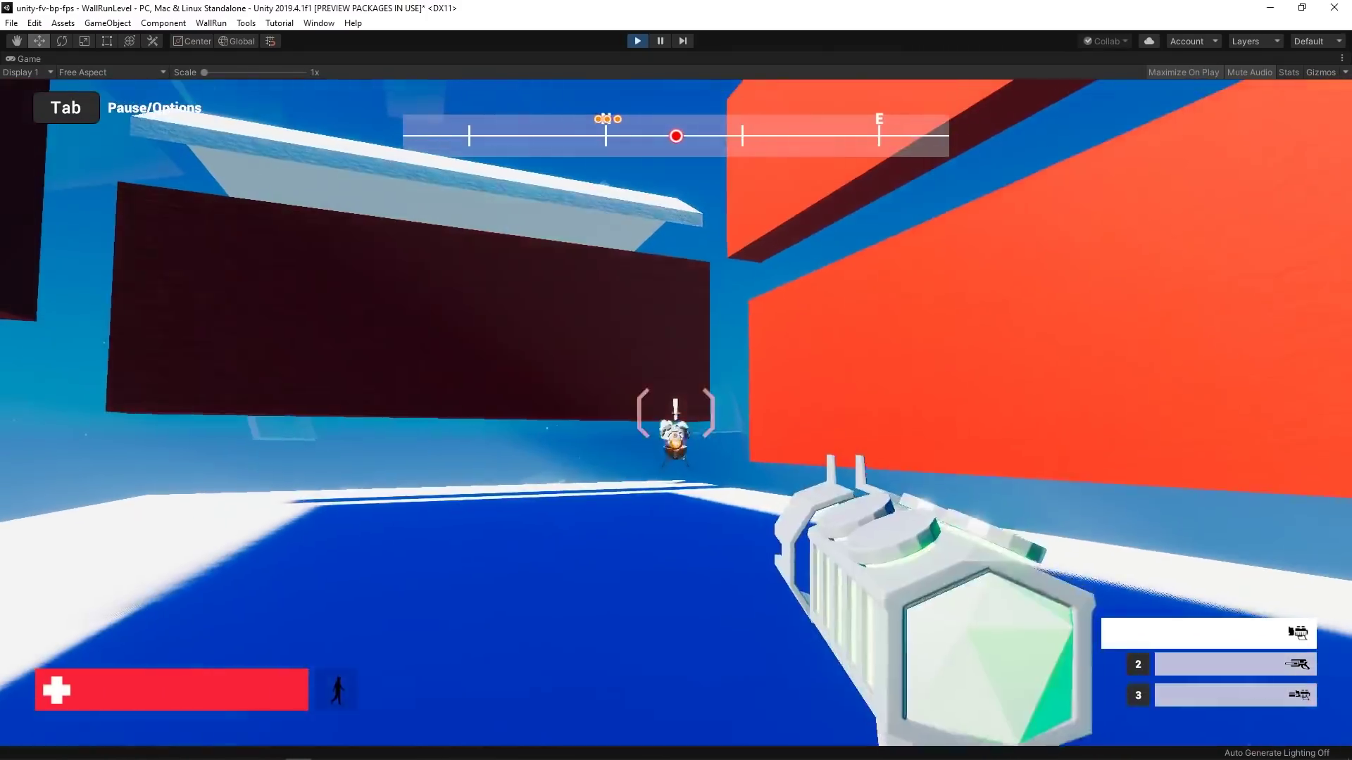
Step: Destroy the single robot on the platform with the blaster and advance past it
click(677, 414)
click(677, 412)
click(677, 414)
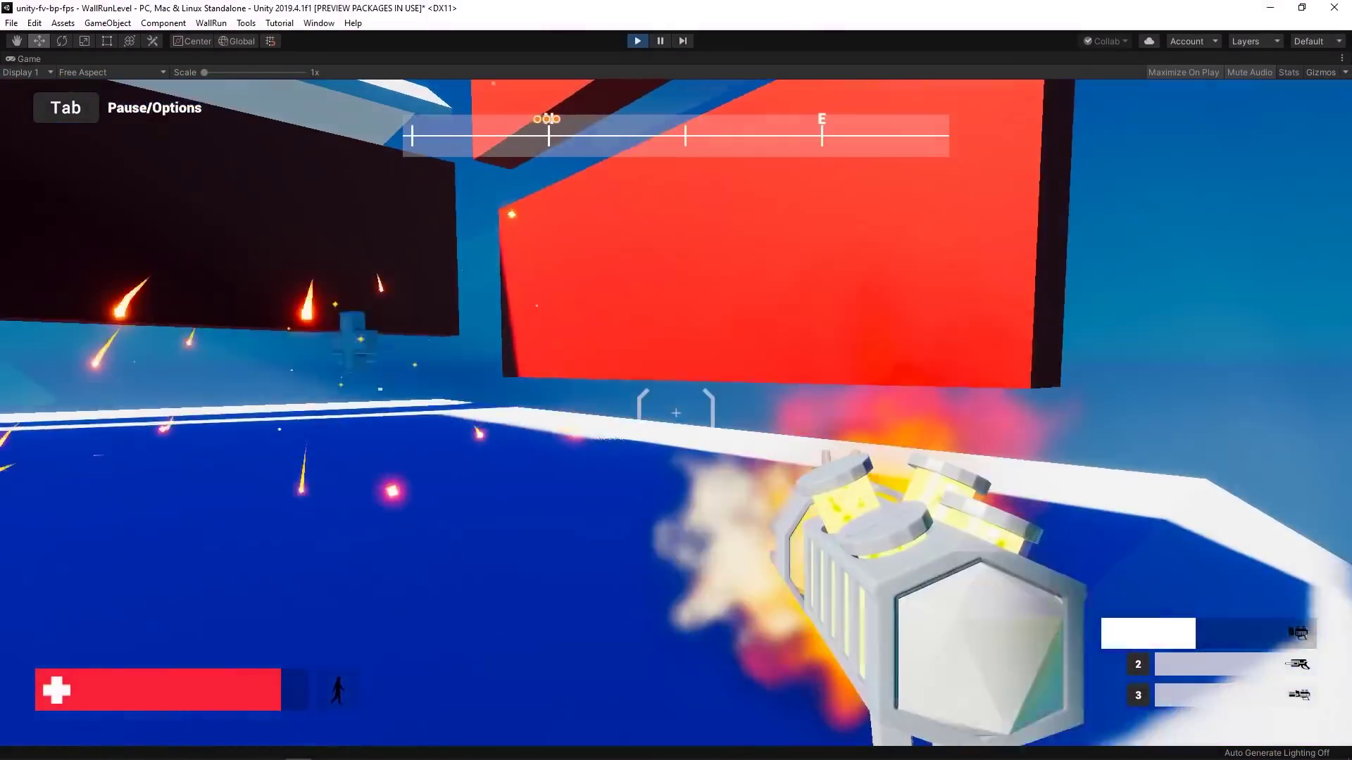
key(w)
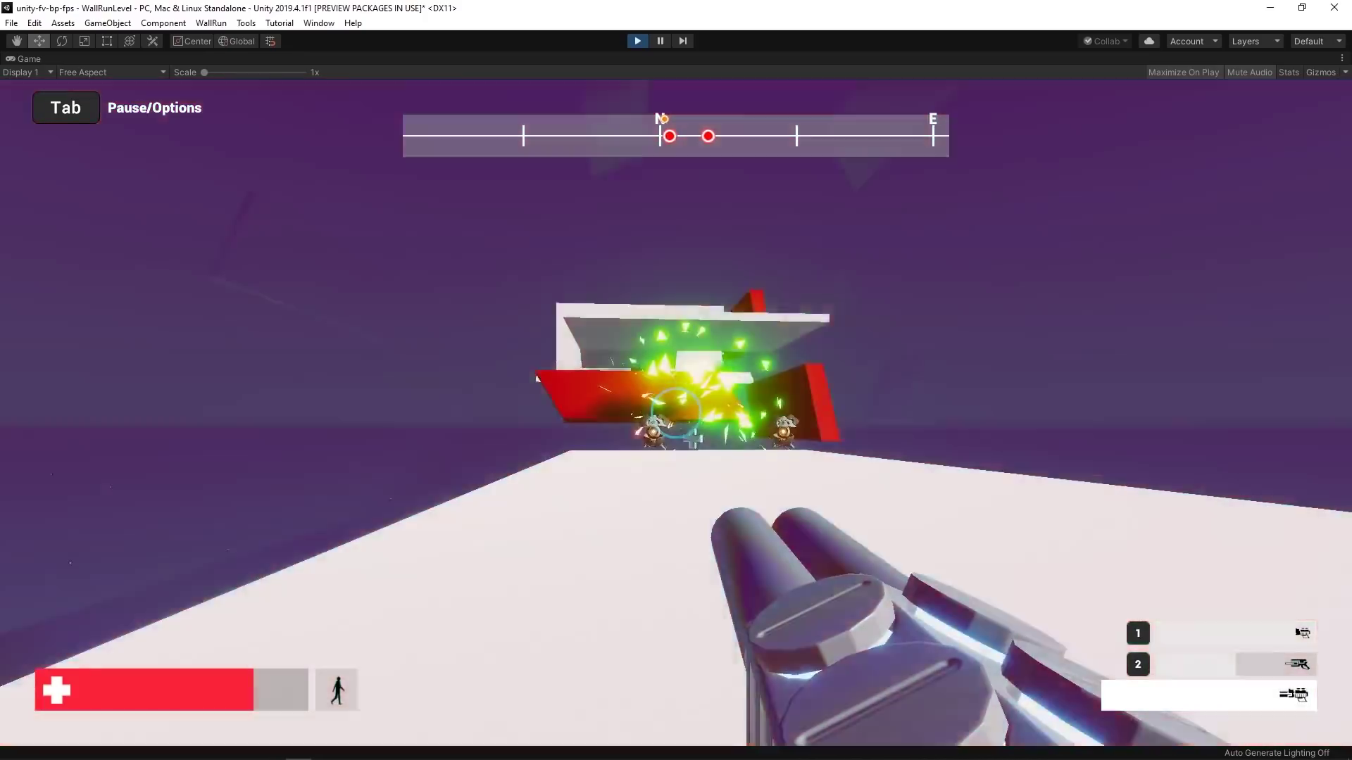
Step: Advance on the remaining robots, destroy them with the shotgun, and switch to the blaster
key(w)
click(676, 413)
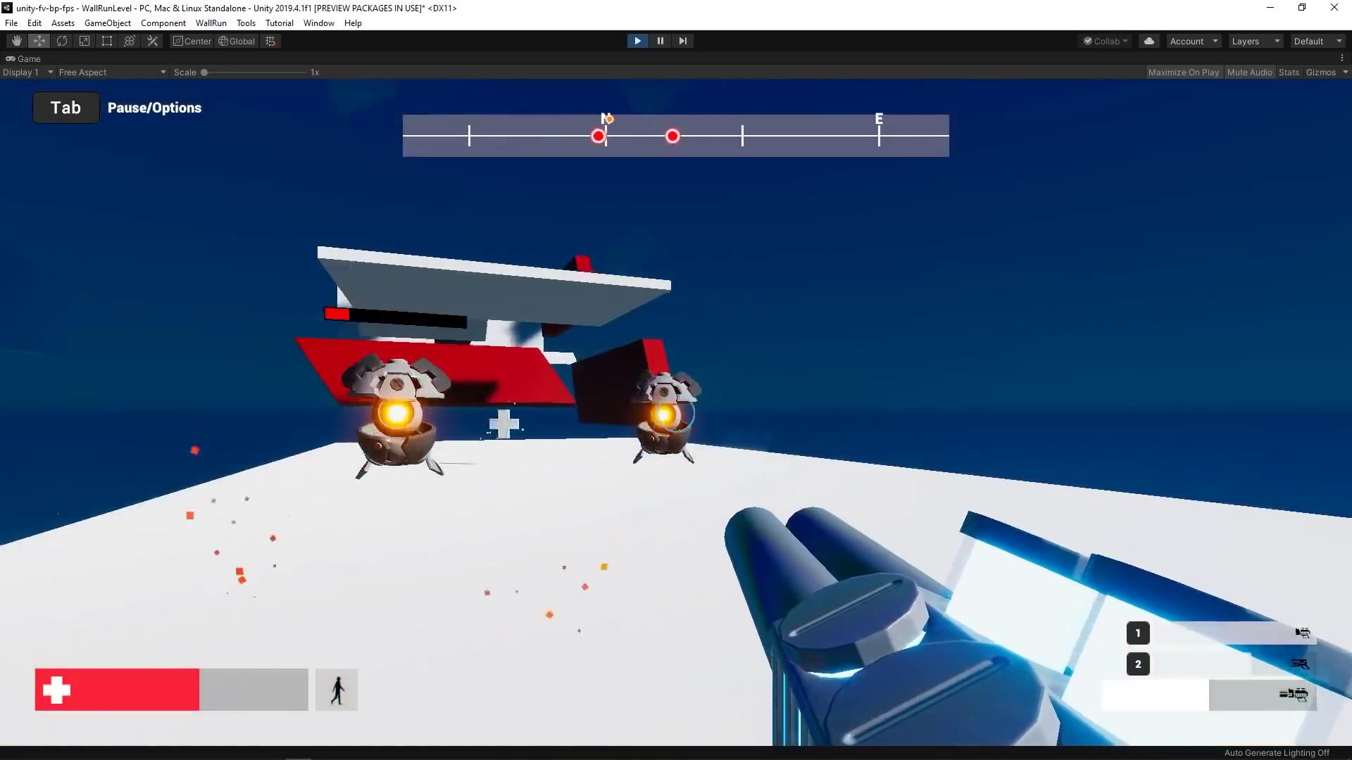
click(676, 413)
key(1)
Step: Run to the end of the cleared platform, wall-run along the dark side of the red wall, and jump onward
key(w)
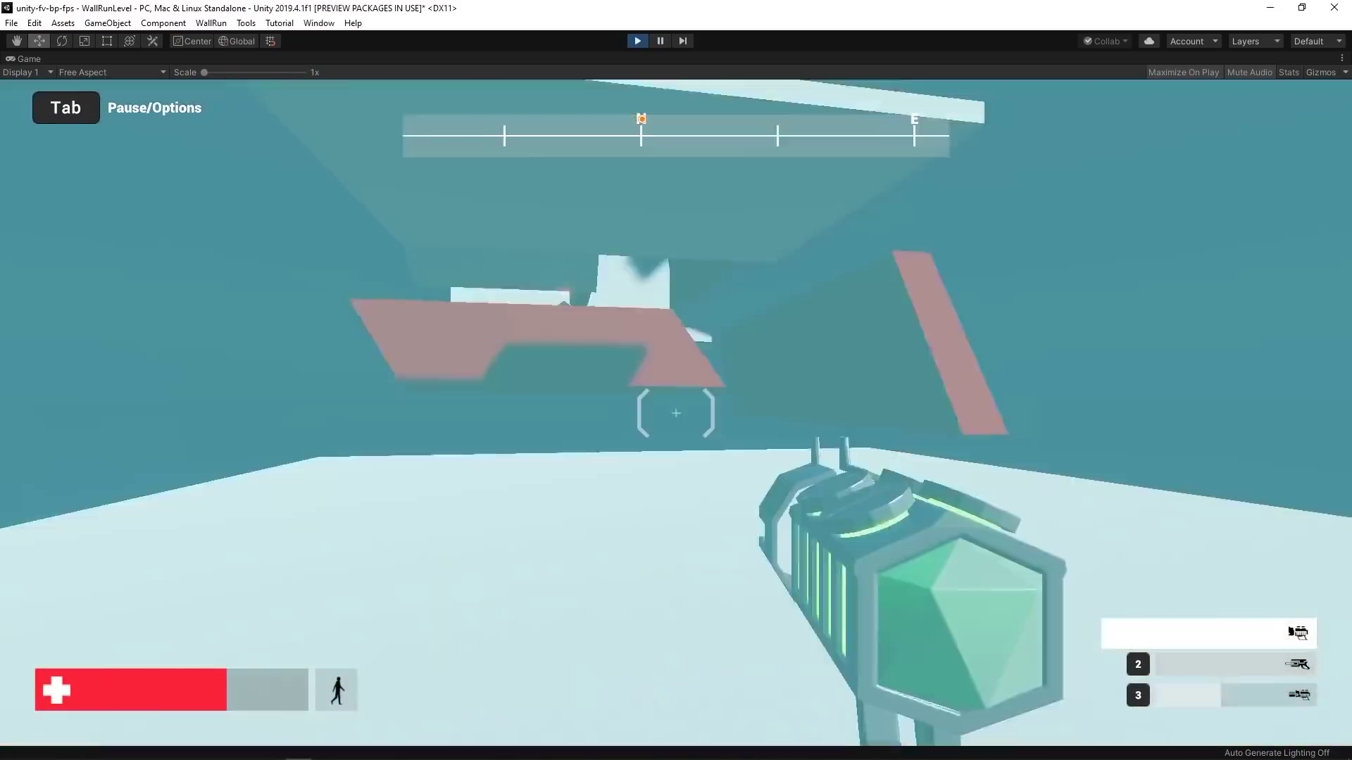
key(w)
key(space)
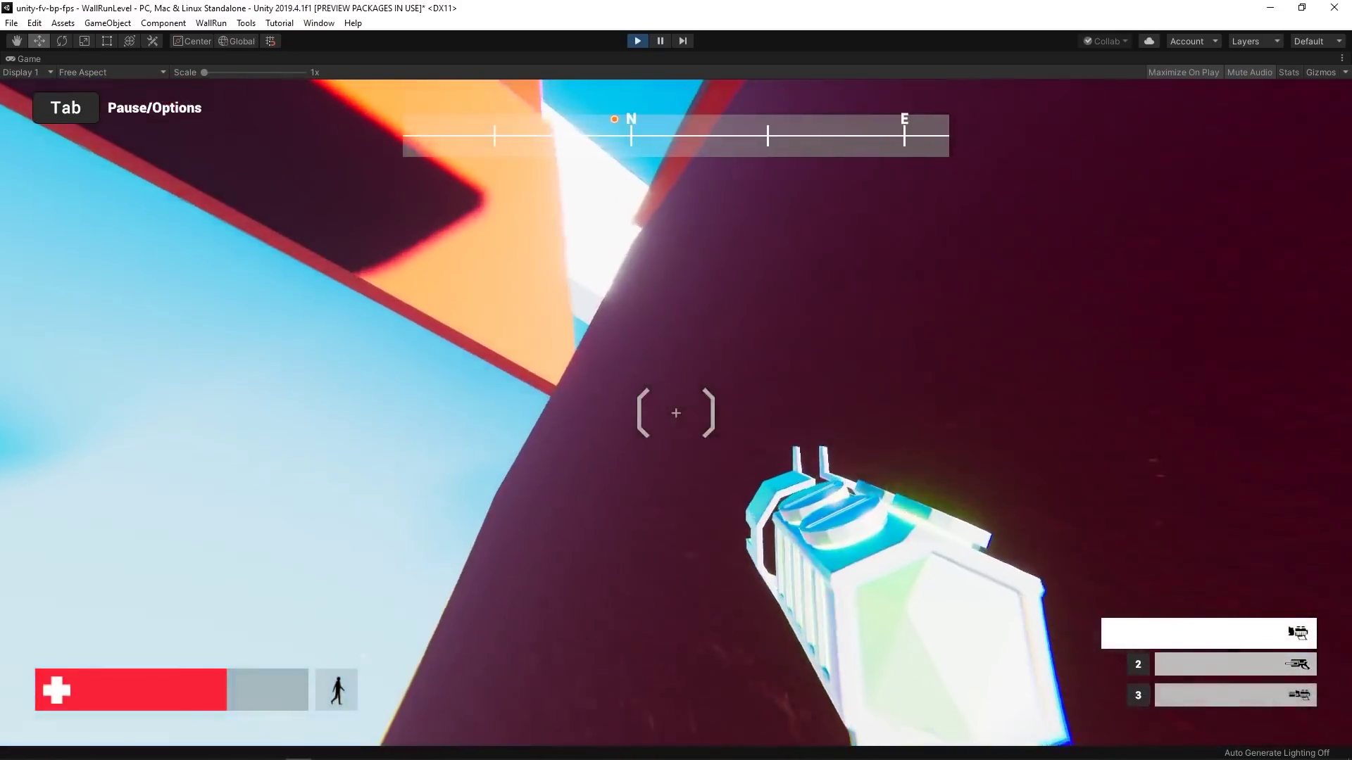
key(space)
key(w)
key(space)
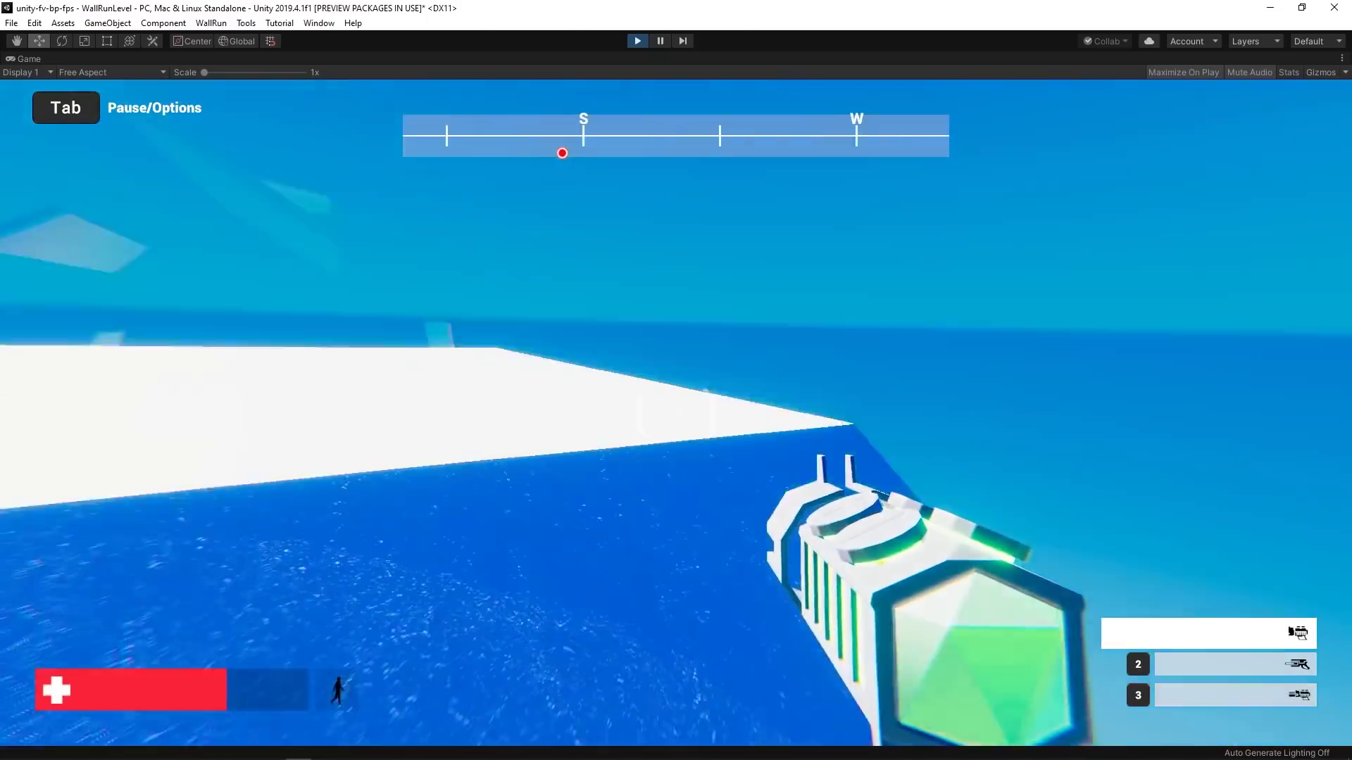